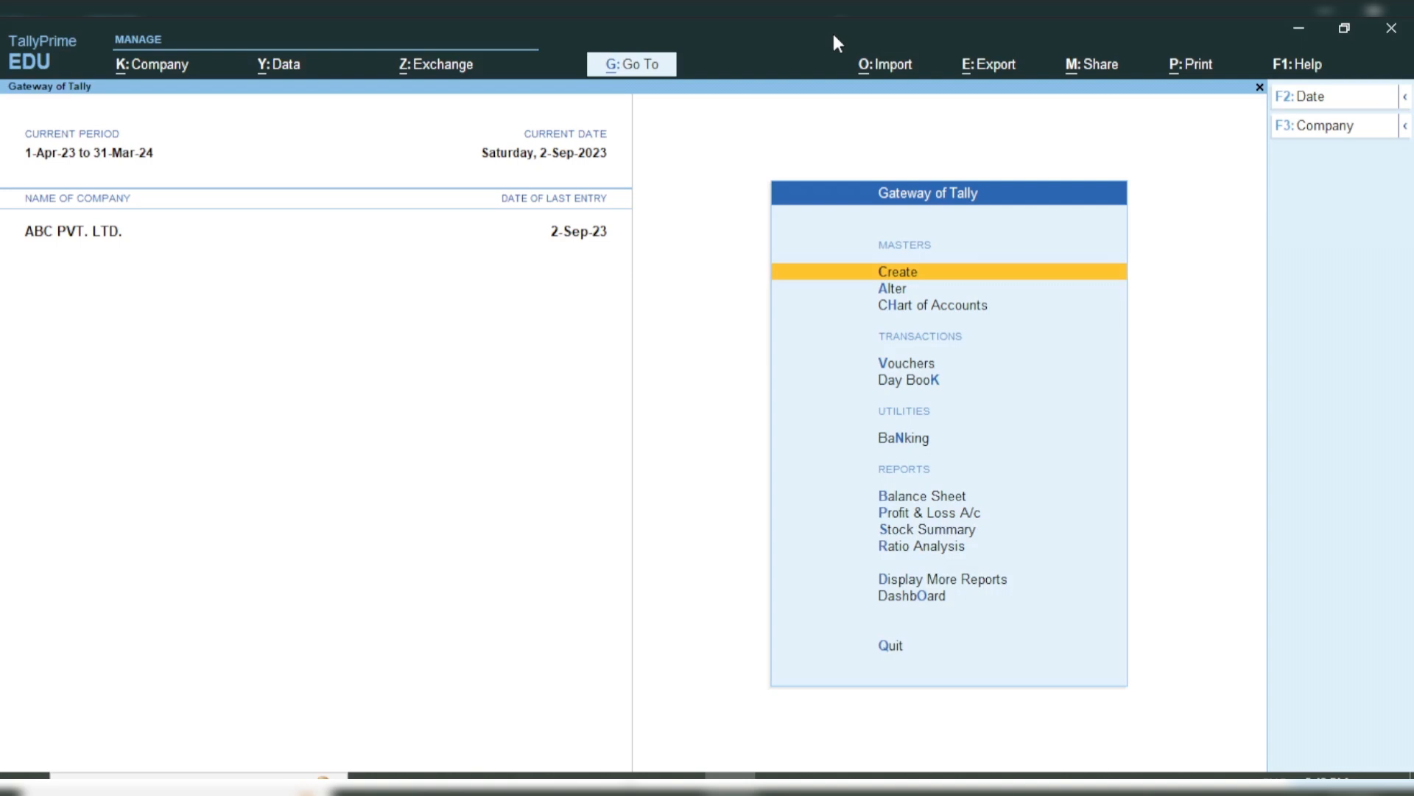
Open a new purchase voucher numbered 1234, leaving the supplier invoice number and date blank.
key(v)
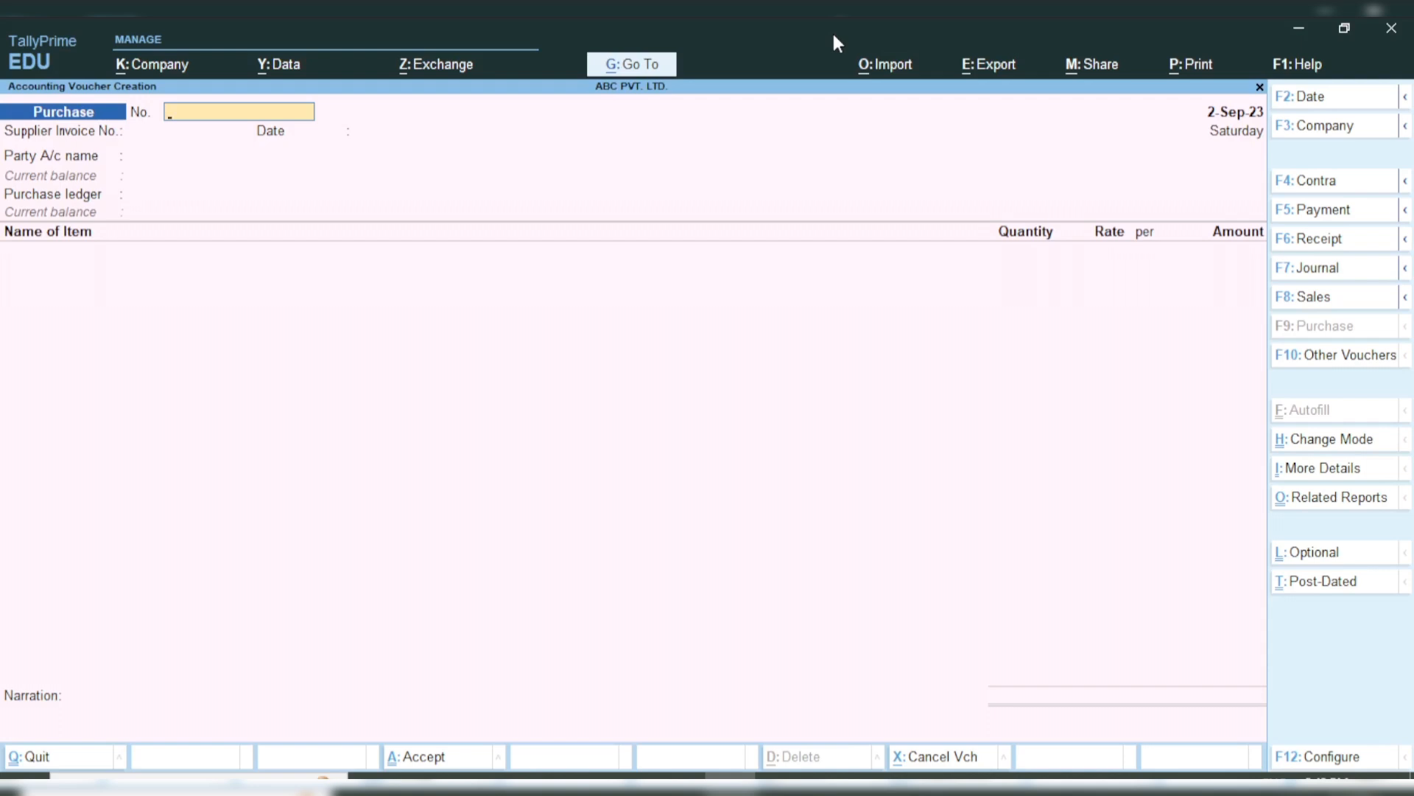
text(1234)
key(Return)
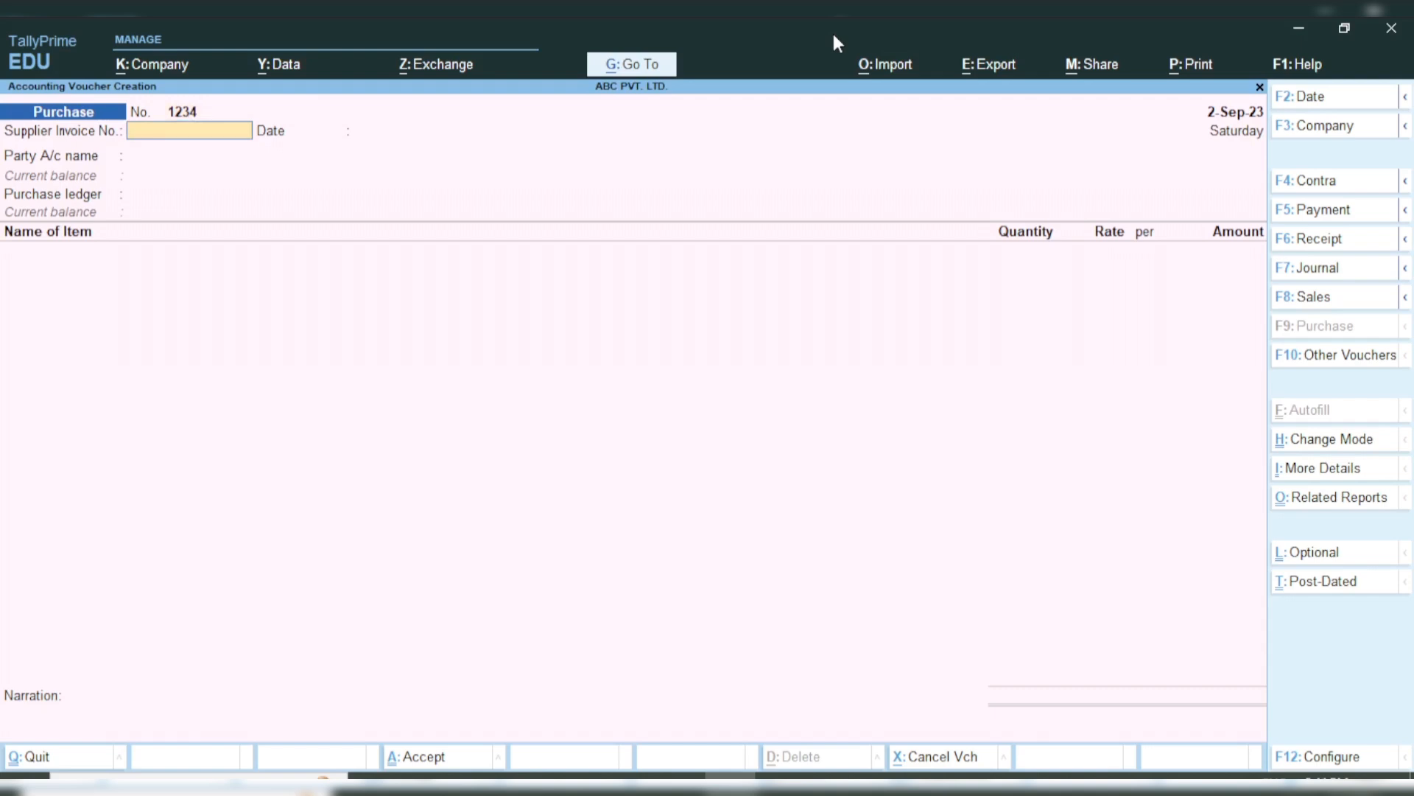
key(Return)
key(Return)
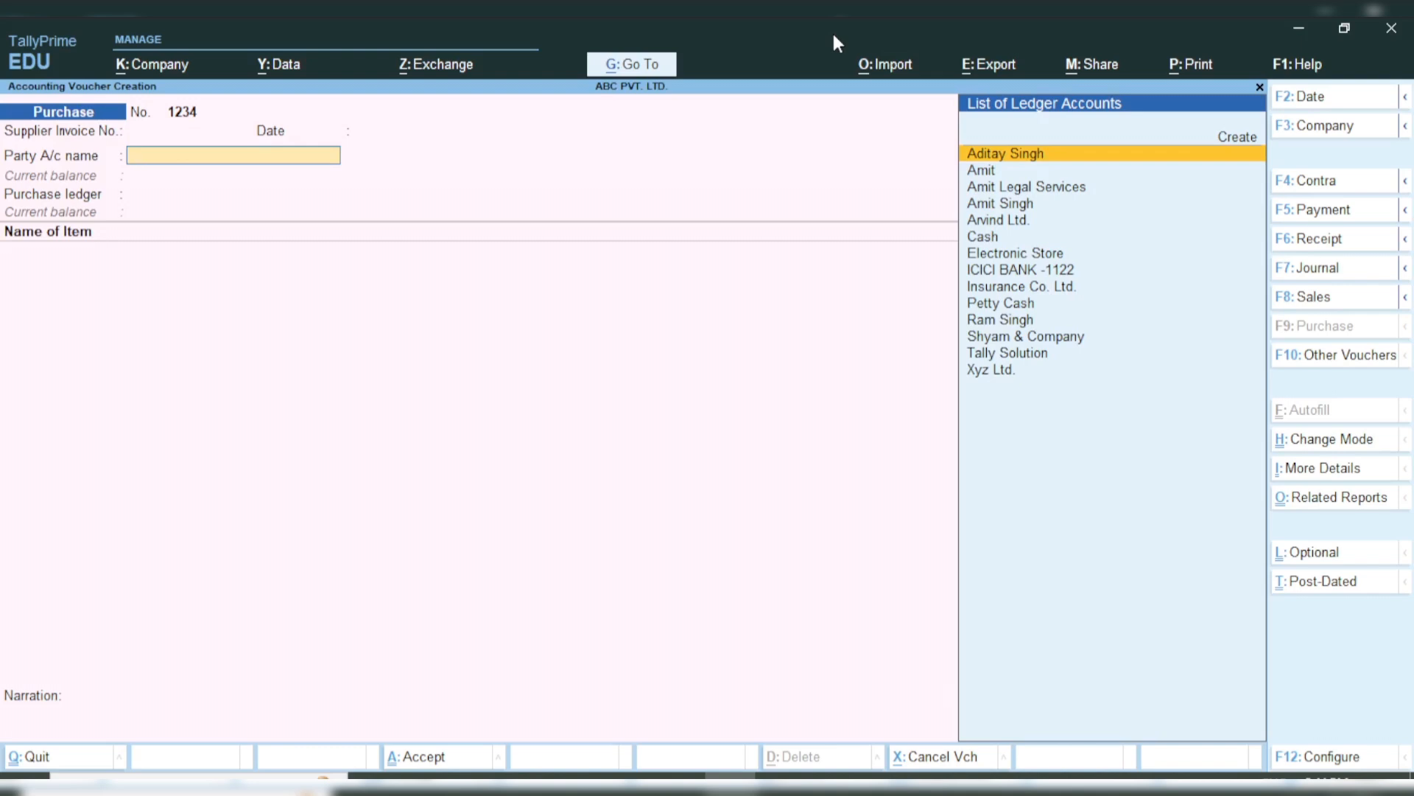
Set the party account to Electronic Store with its default receipt and party details, and choose Purchase_ as the purchase ledger.
text(El)
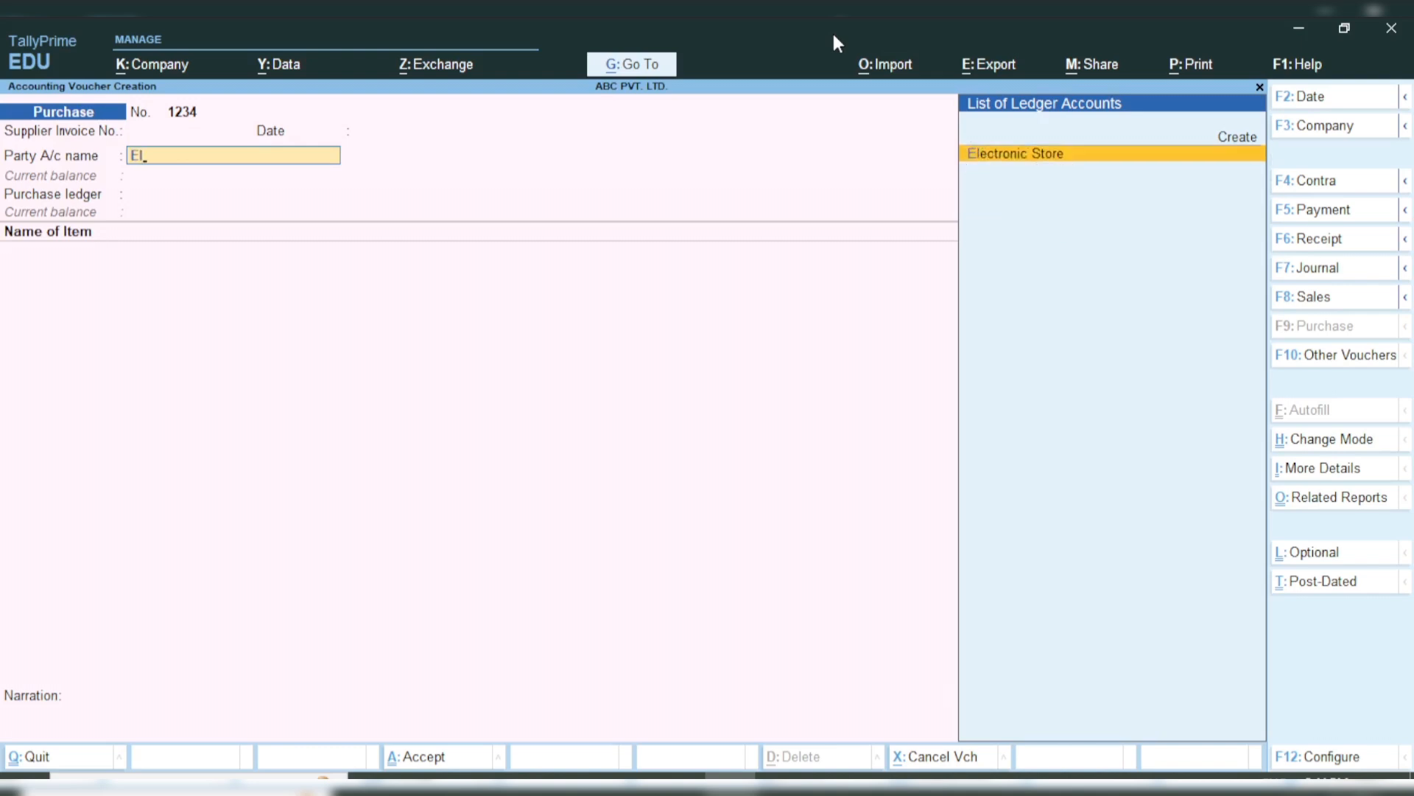
key(Return)
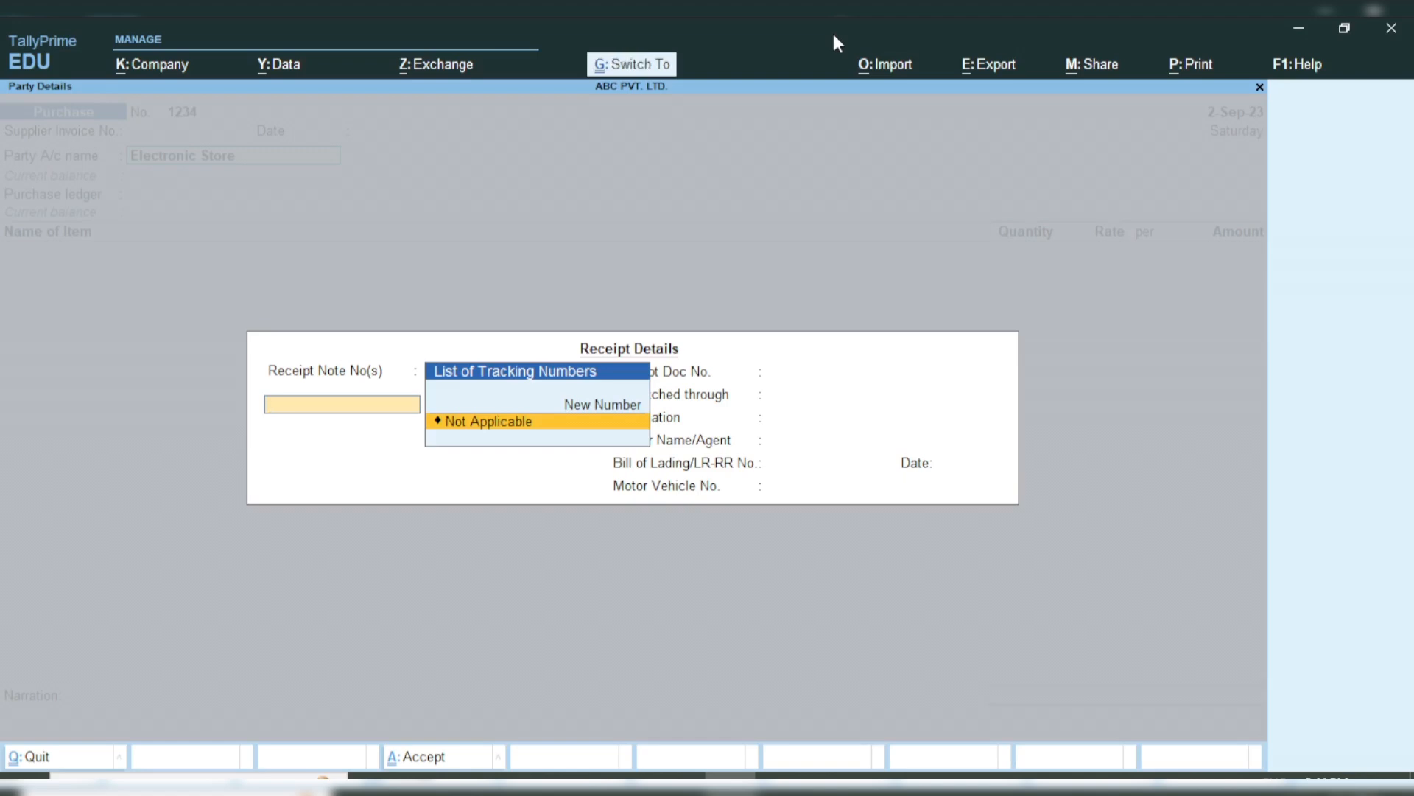
key(ctrl+a)
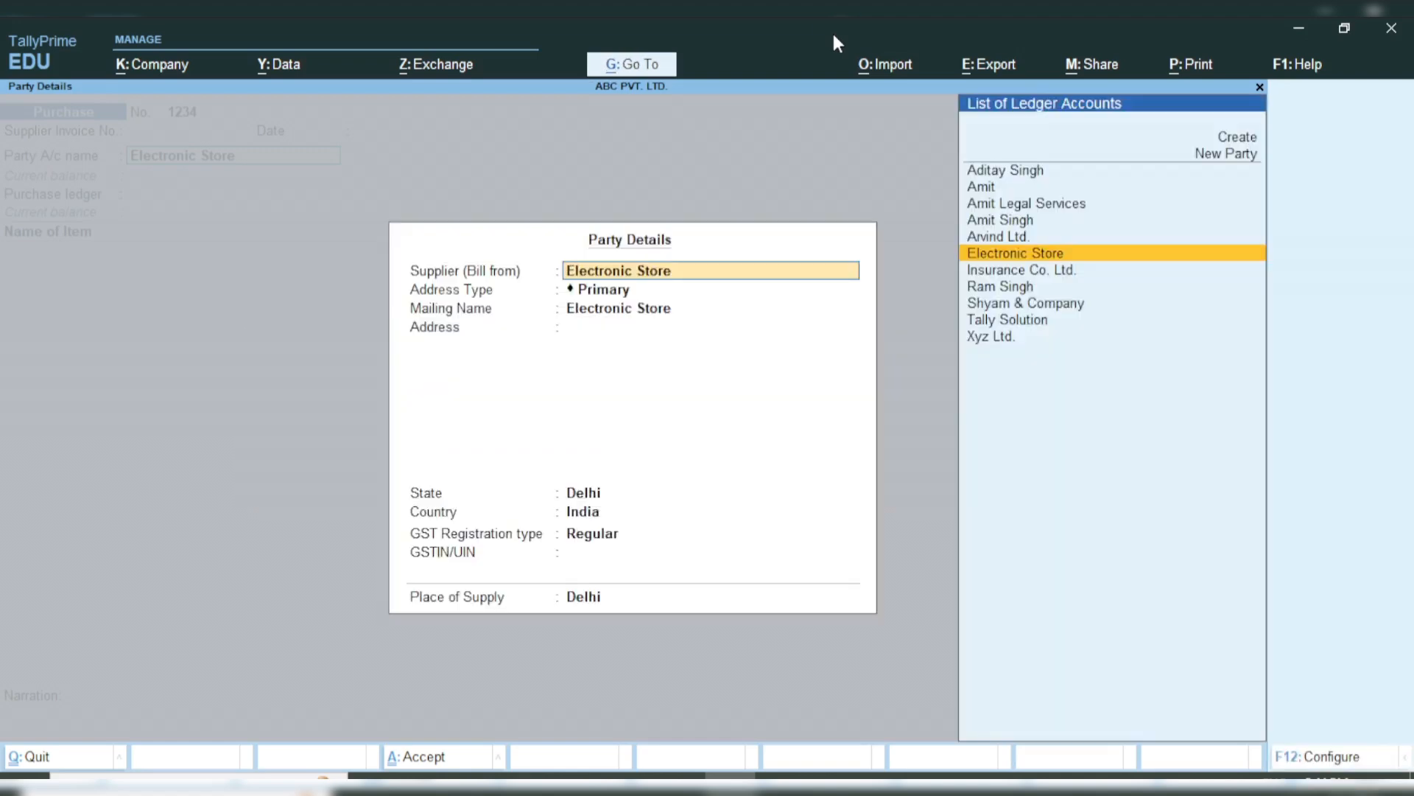
key(ctrl+a)
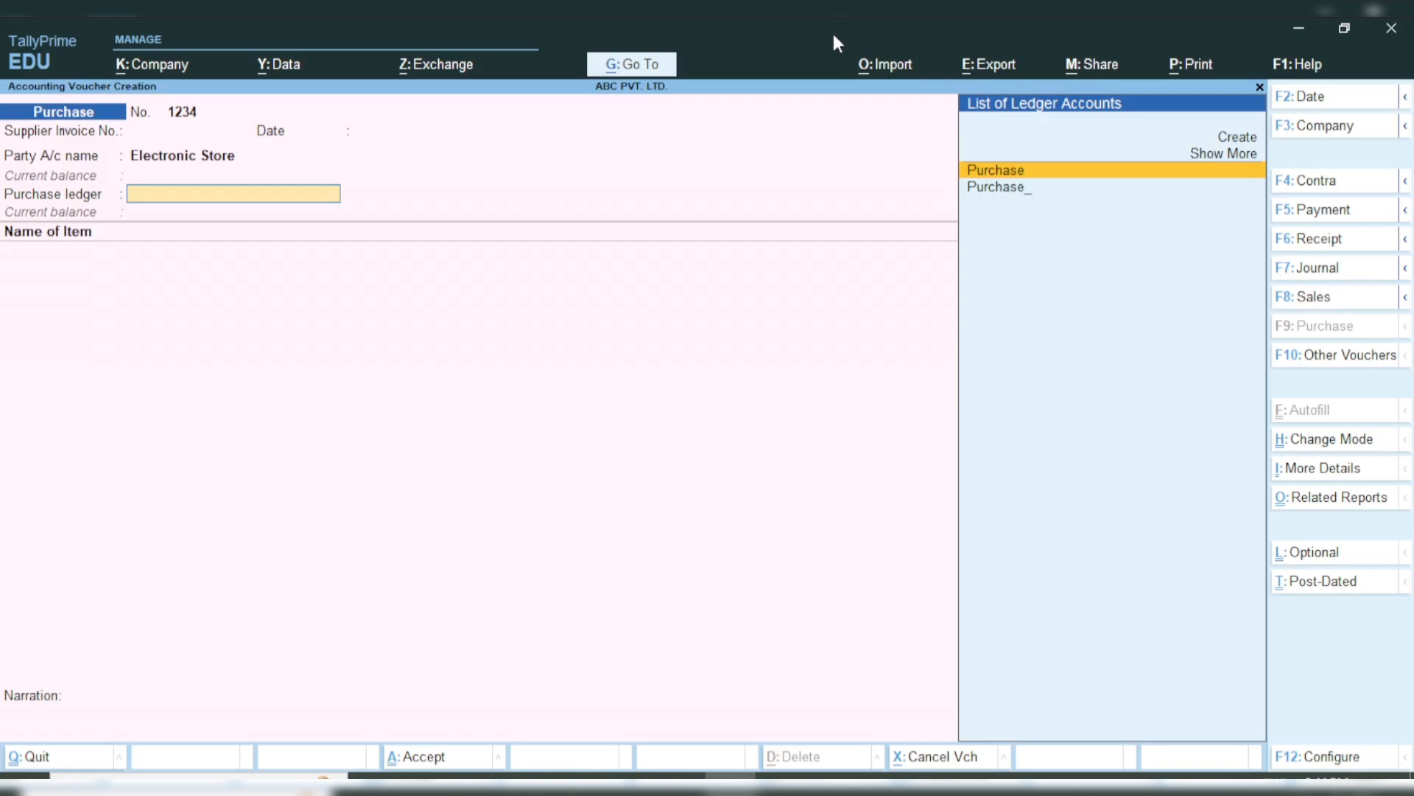
key(Down)
key(Return)
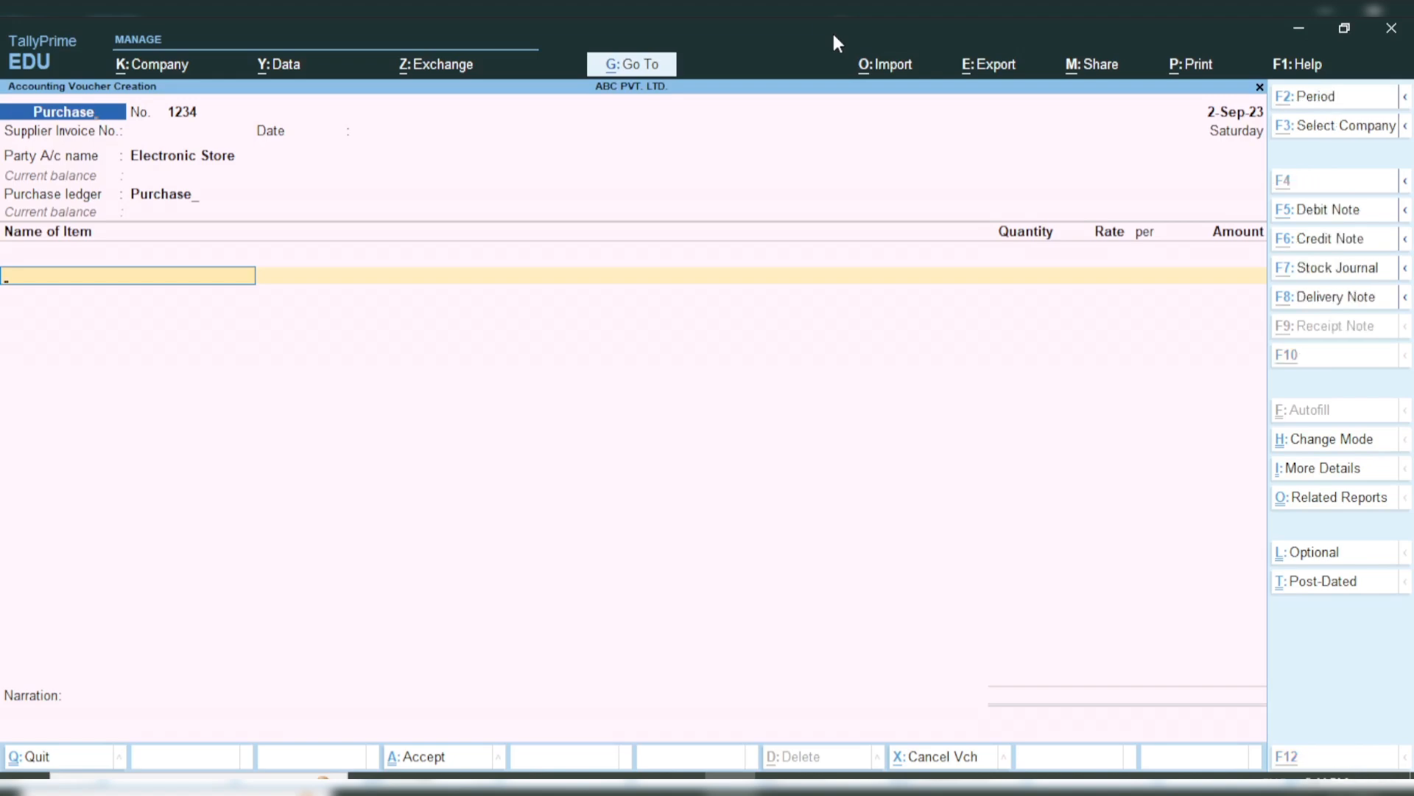
Start creating a stock item named TV from the voucher's item line, under Primary with Number as its unit.
key(alt+c)
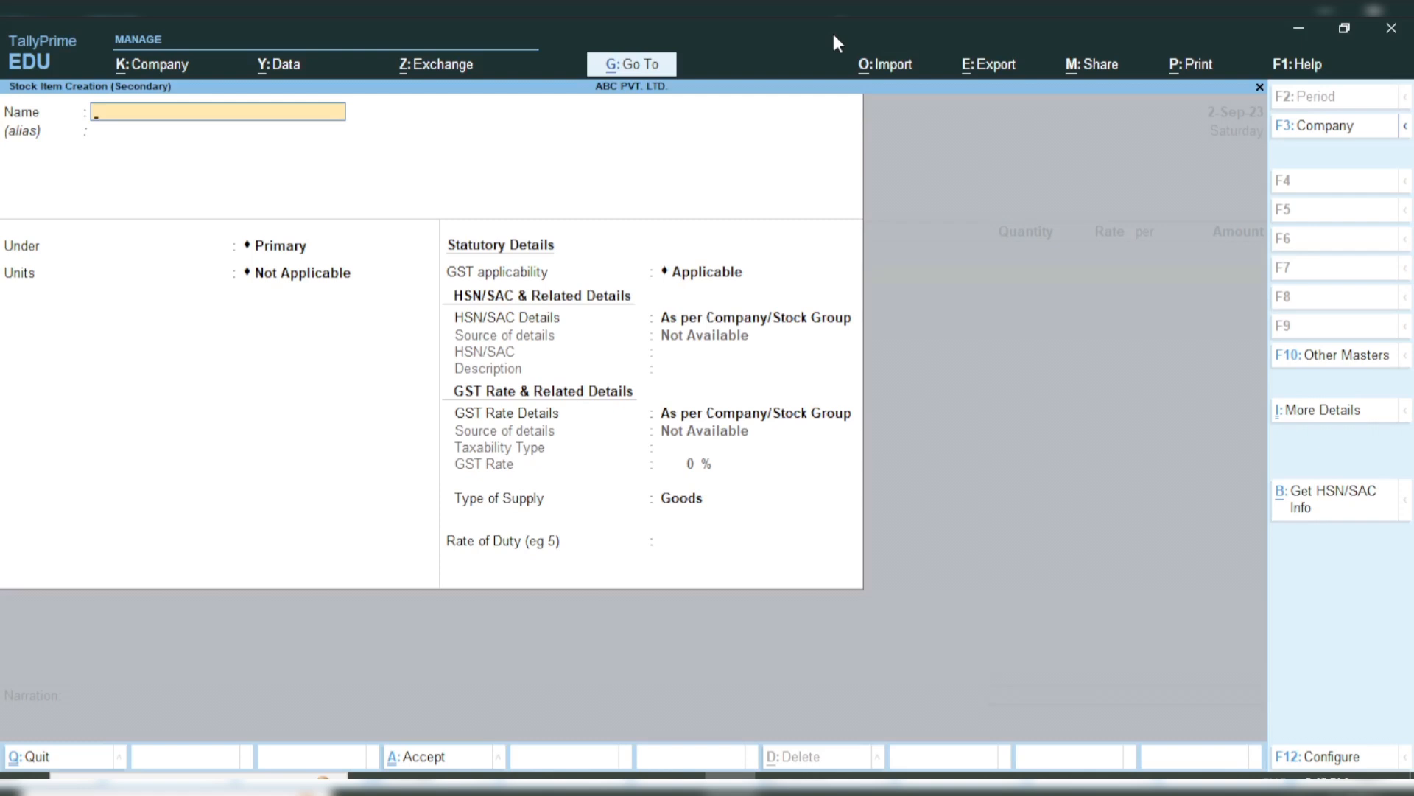
text(TV)
key(Return)
key(Return)
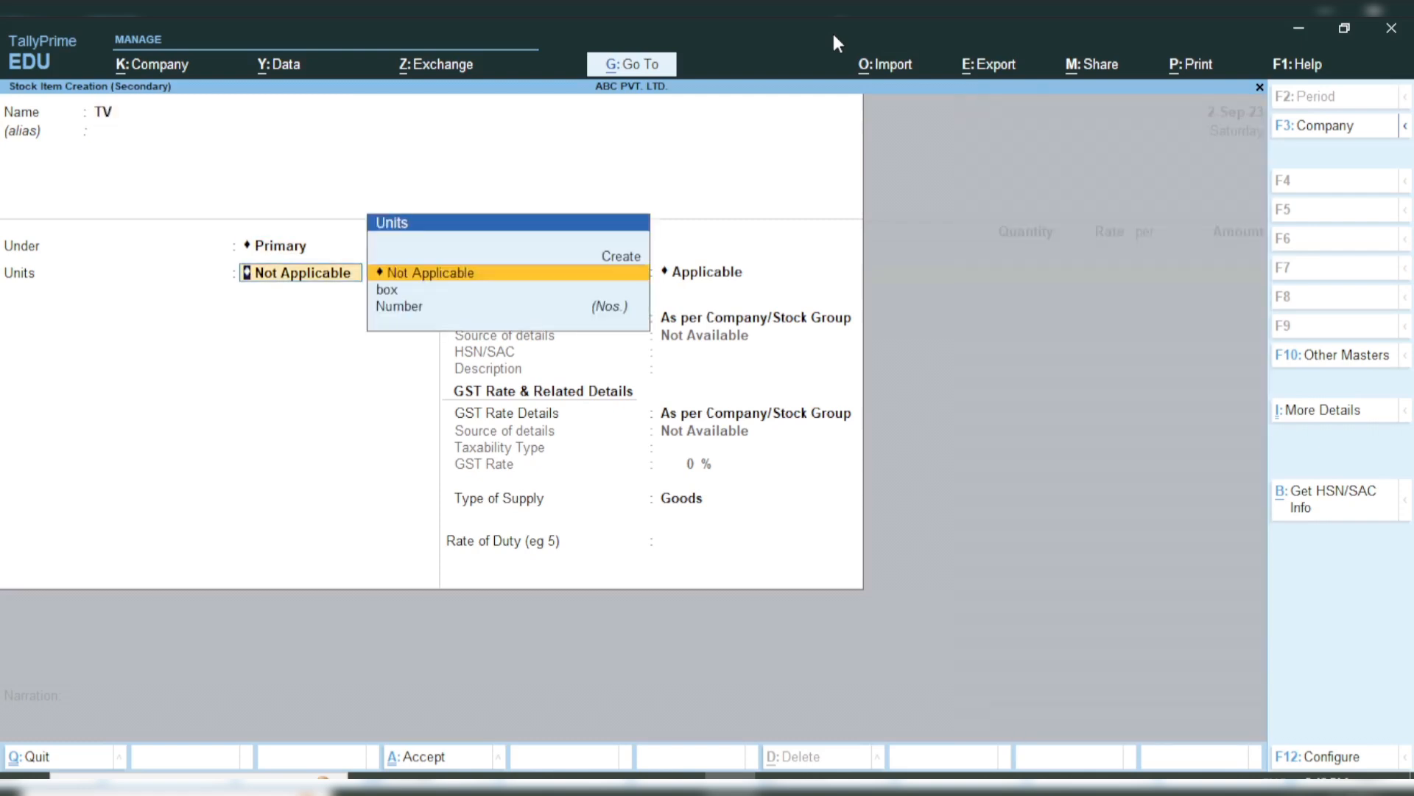
key(Down)
key(Down)
key(Return)
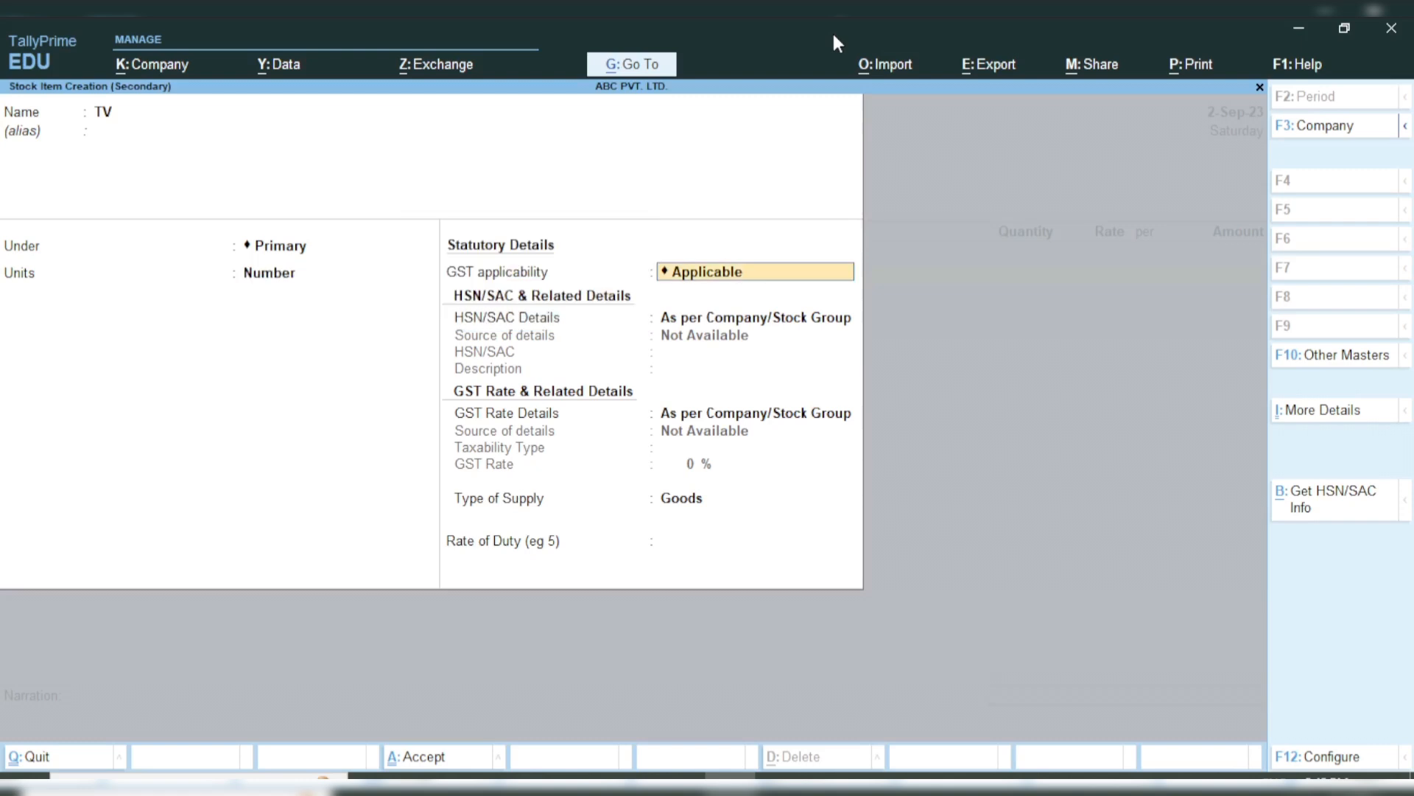
Keep GST applicable for the TV item and specify its HSN/SAC code as 123456 without a description.
key(Return)
key(Down)
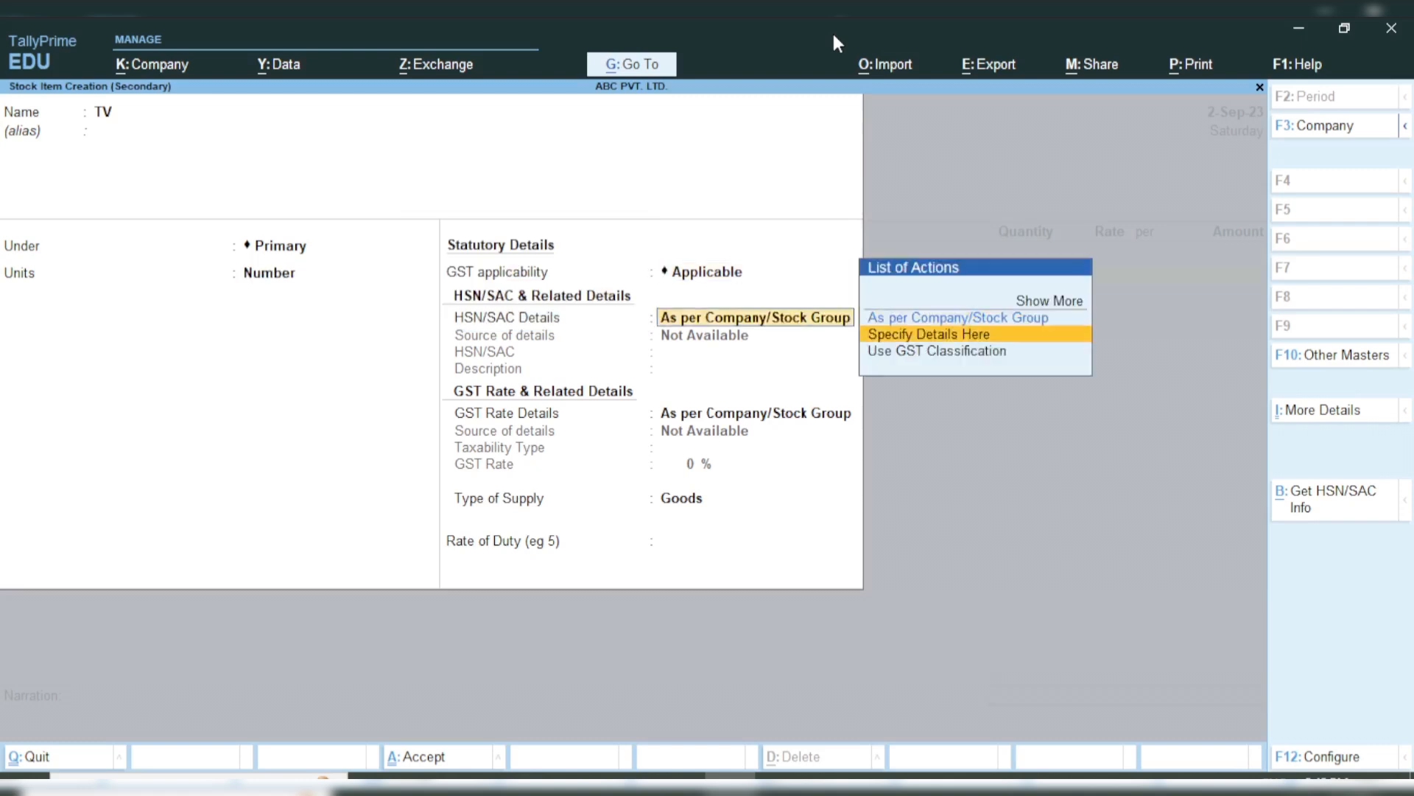
key(Return)
text(123456)
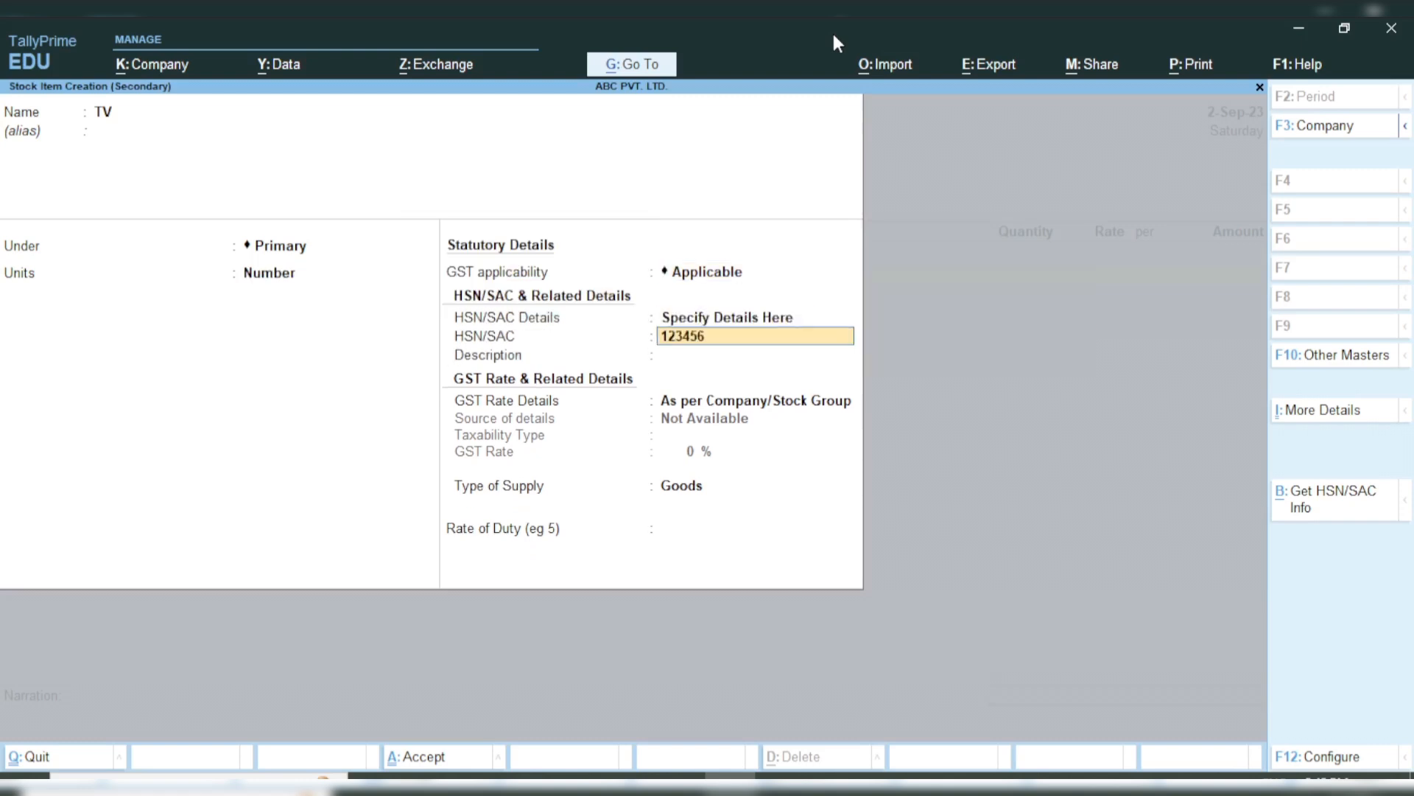
key(Return)
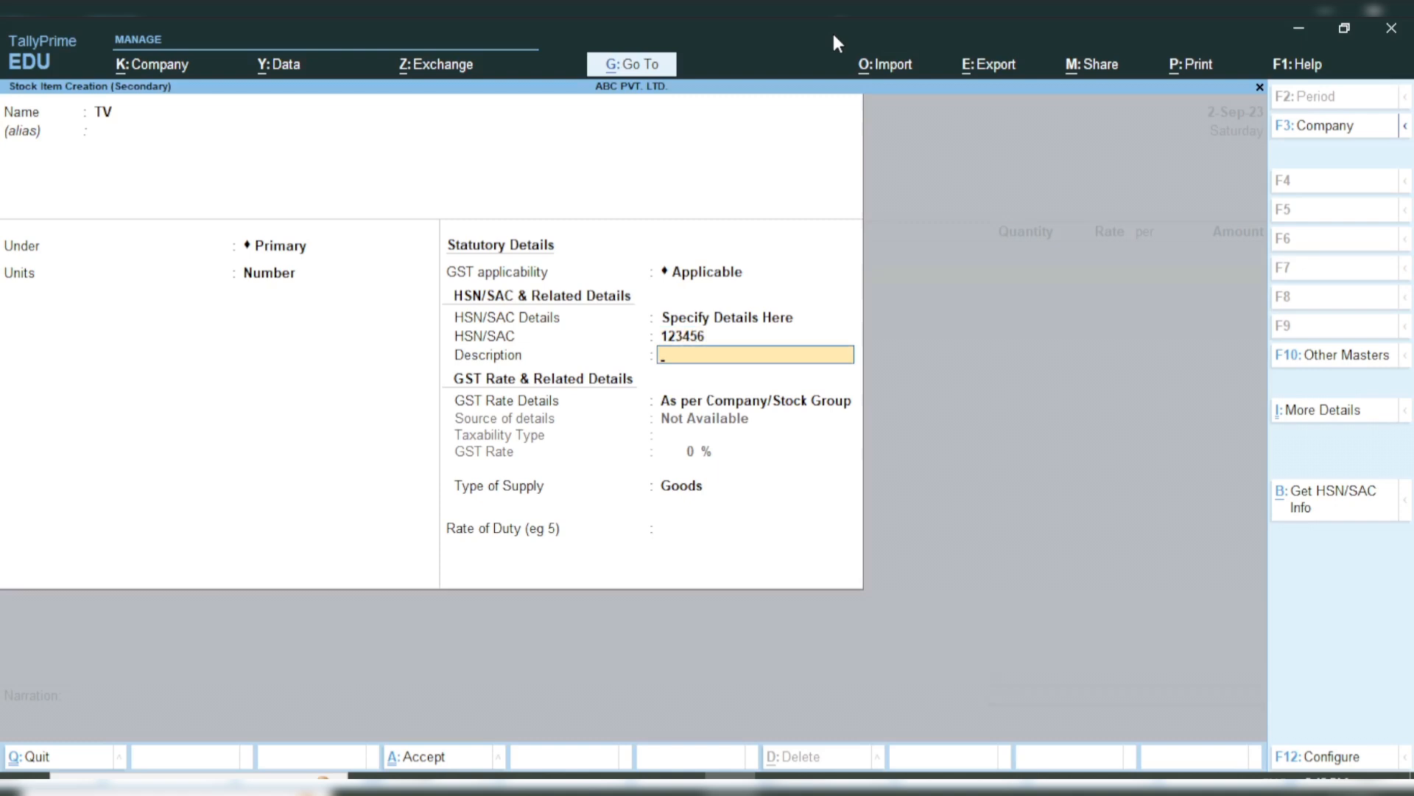
key(Return)
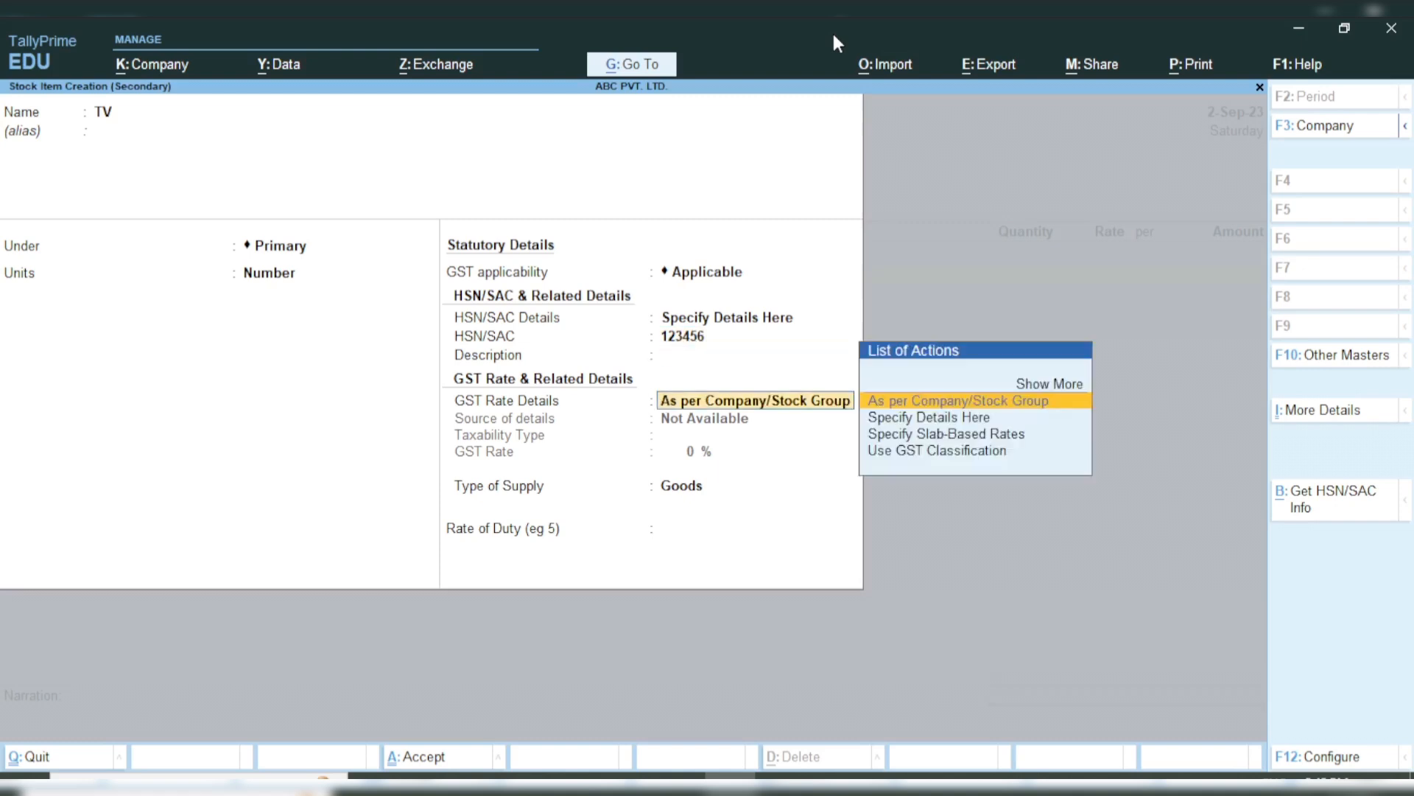
Specify the TV item's GST rate as Taxable at 18%, keep the supply type Goods, and save the item.
key(Return)
key(BackSpace)
key(Down)
key(Return)
key(Return)
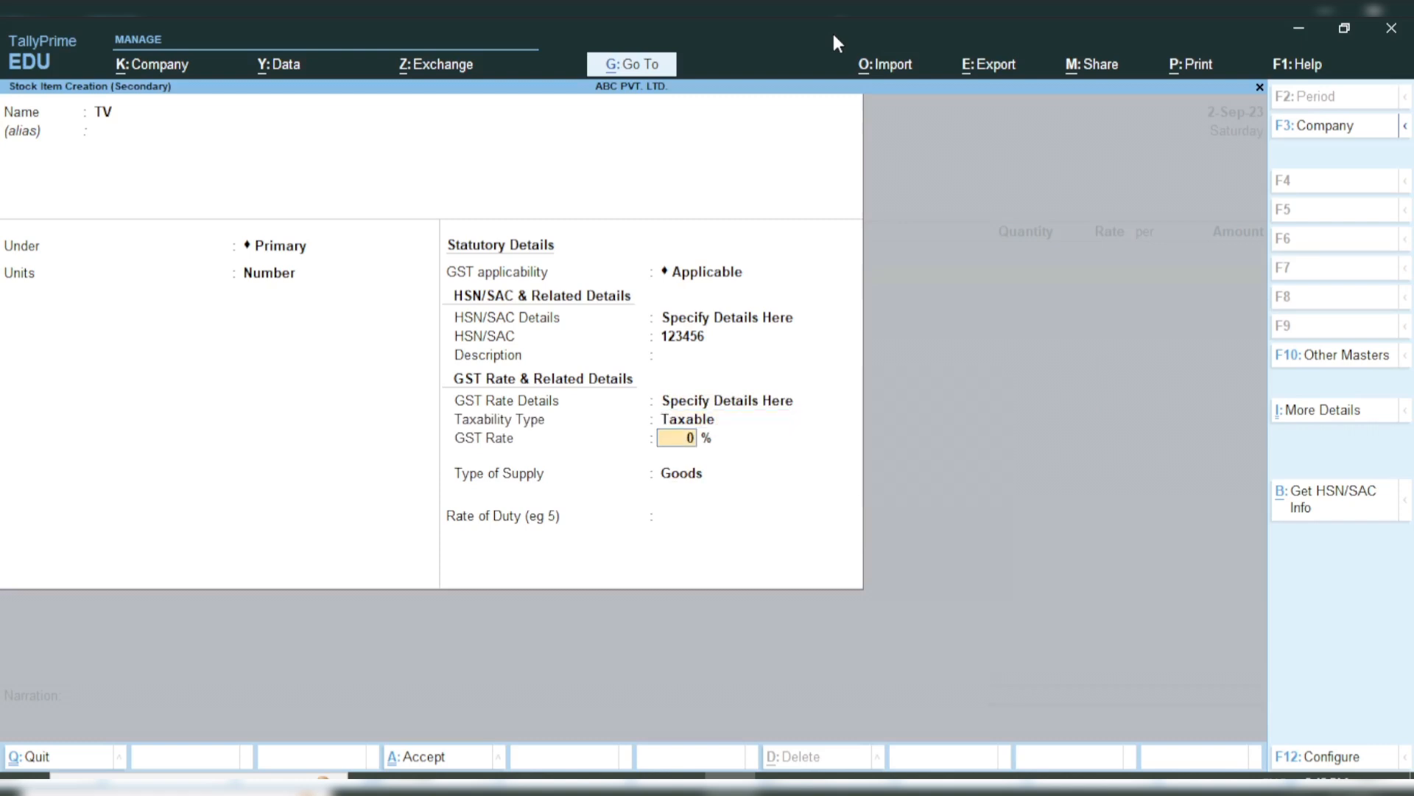
text(18)
key(Return)
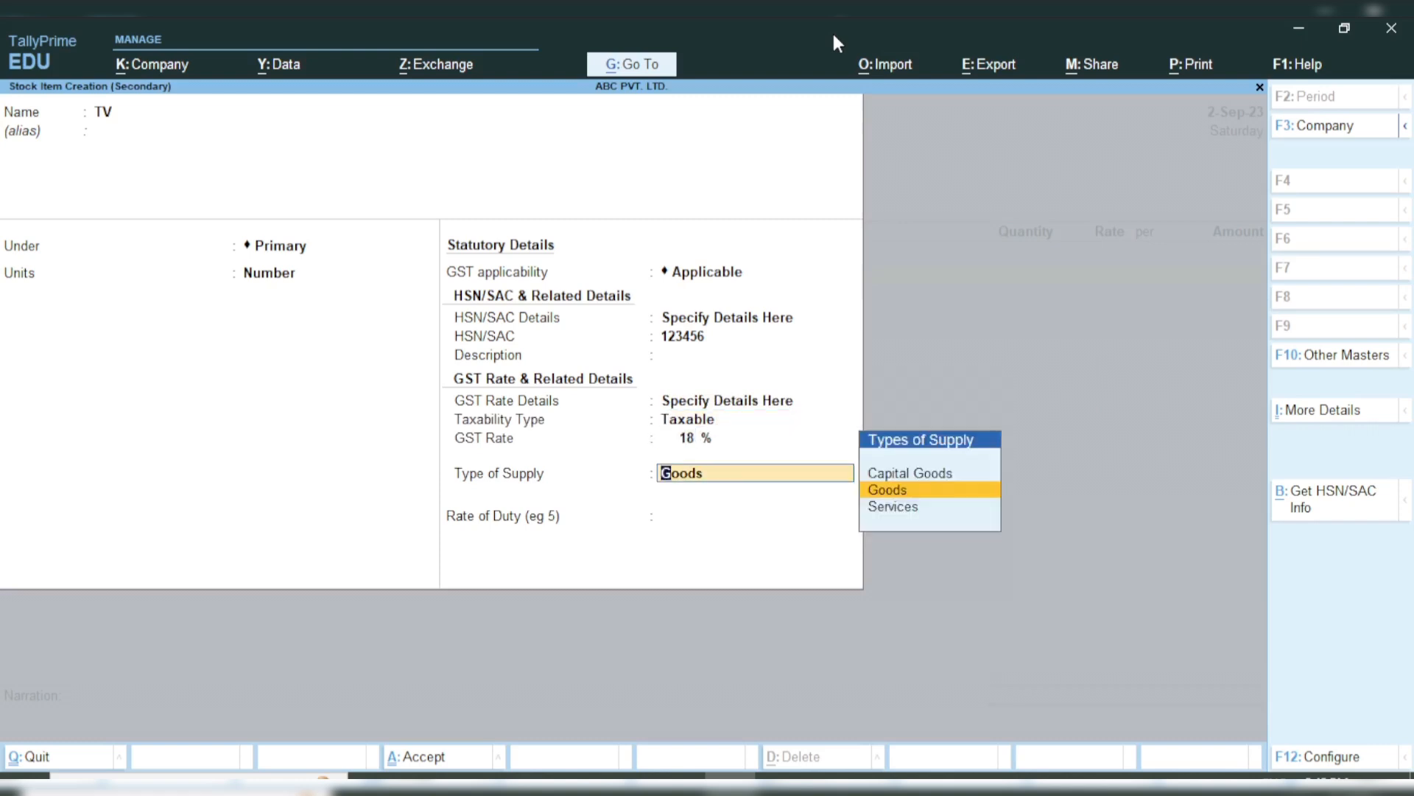
key(Return)
key(Return)
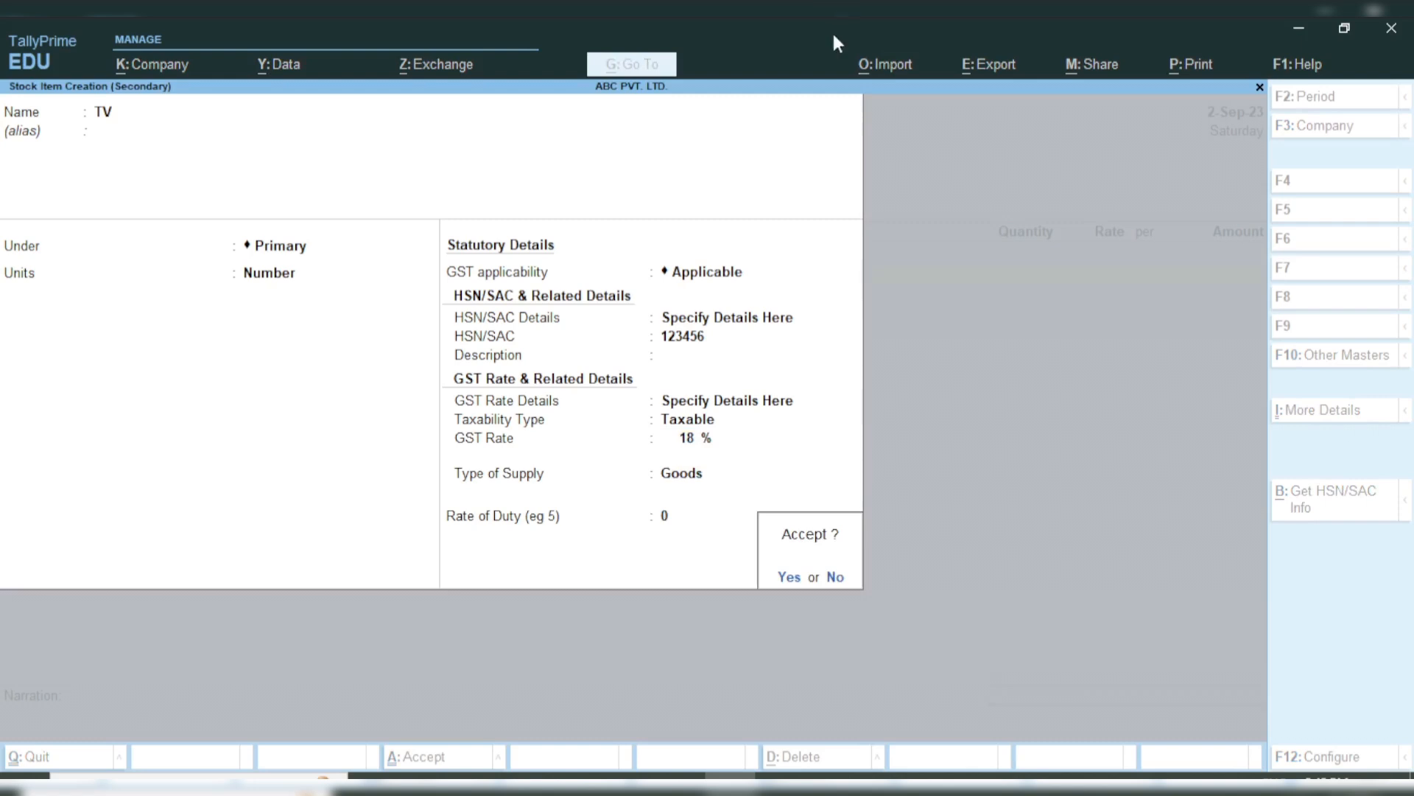
key(Return)
Allocate 1 TV at a rate of 30000 without a tracking number, keeping GST and HSN details as per masters.
key(Return)
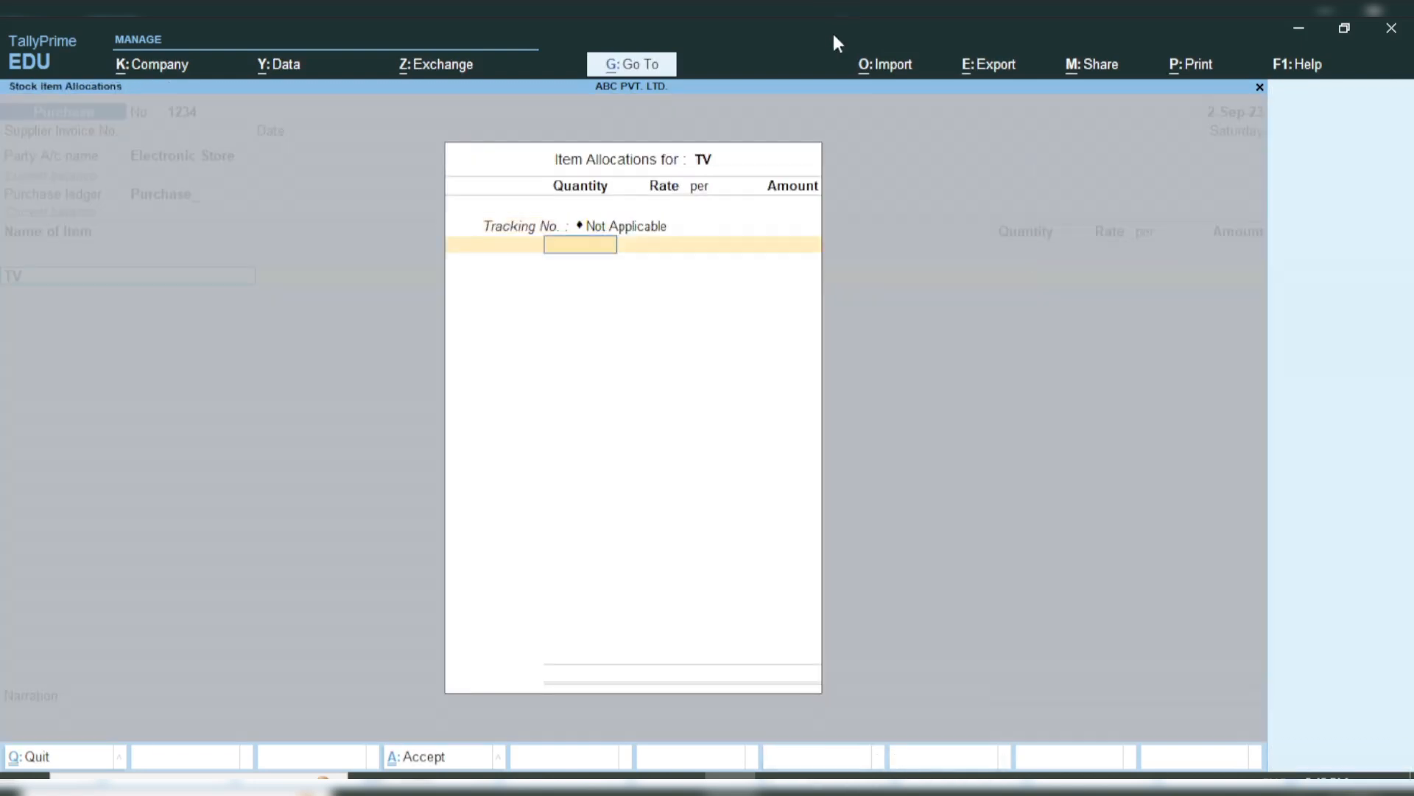
text(1)
key(Return)
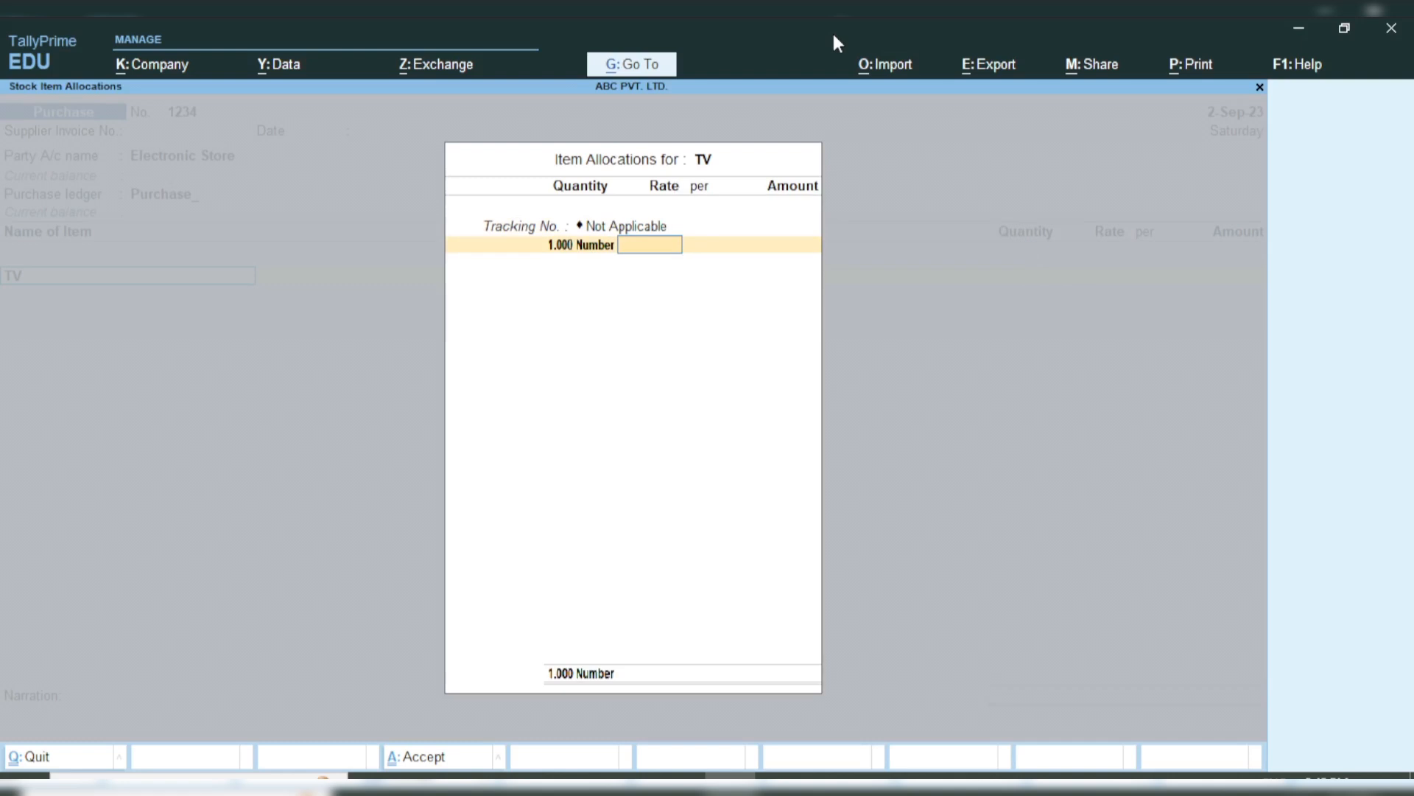
text(30000)
key(Return)
key(Return)
key(Return)
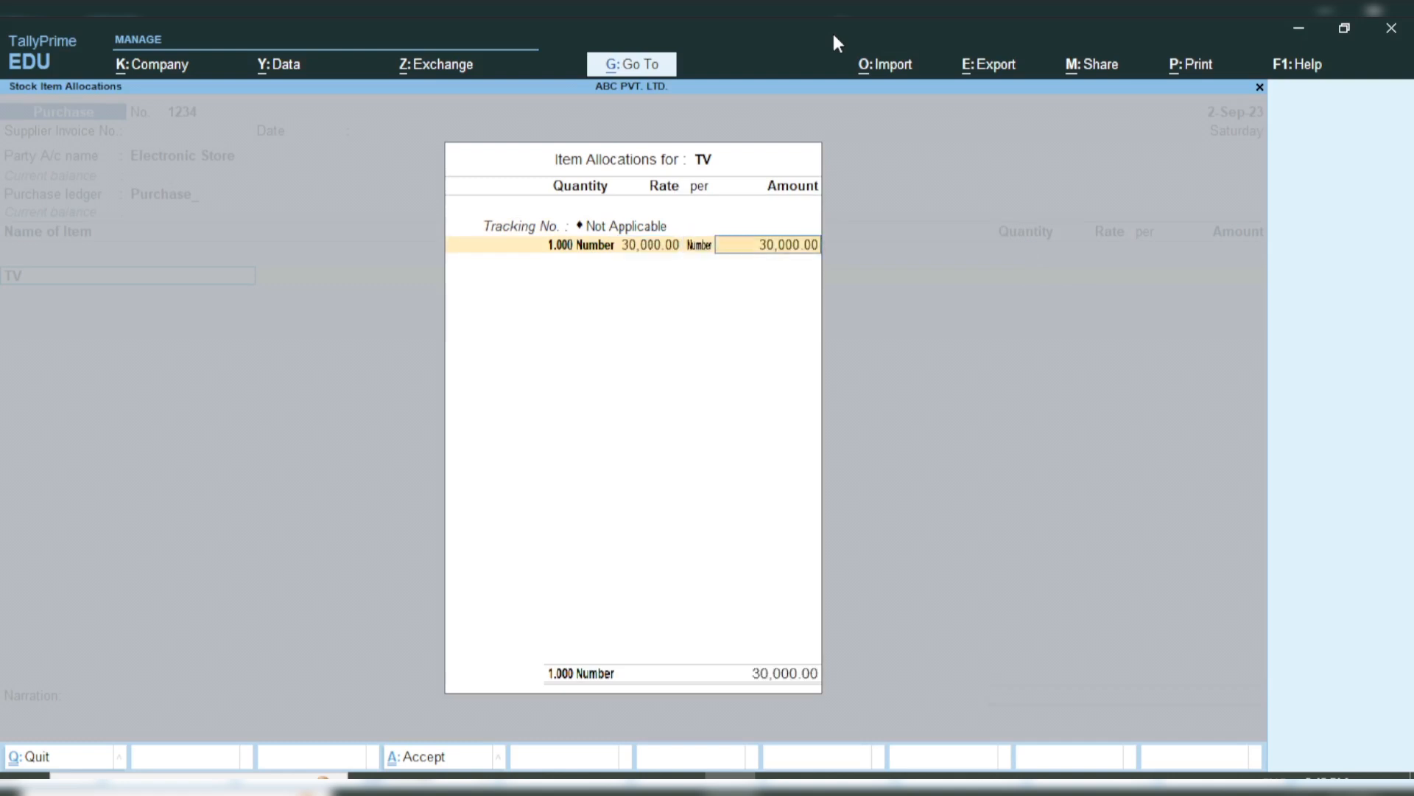
key(Return)
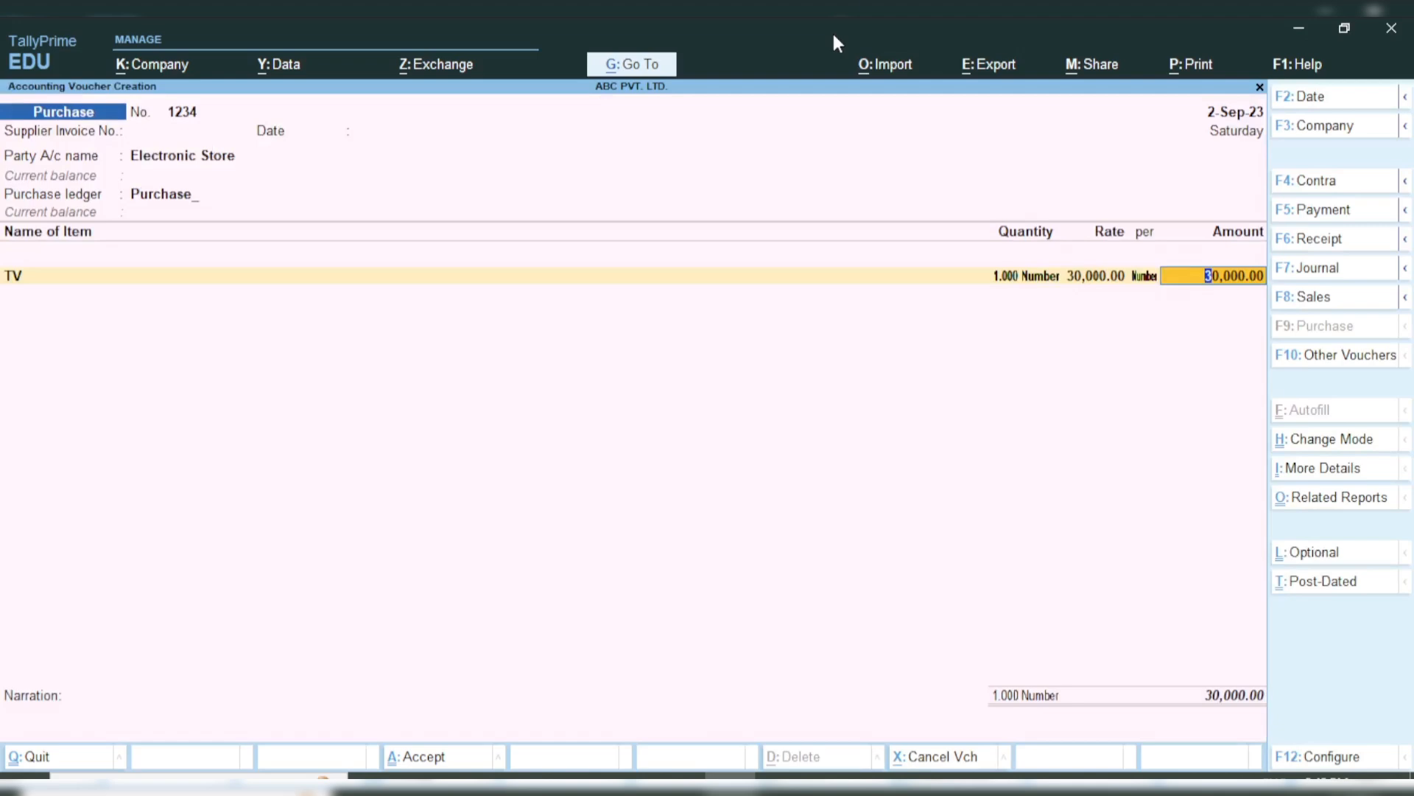
key(Return)
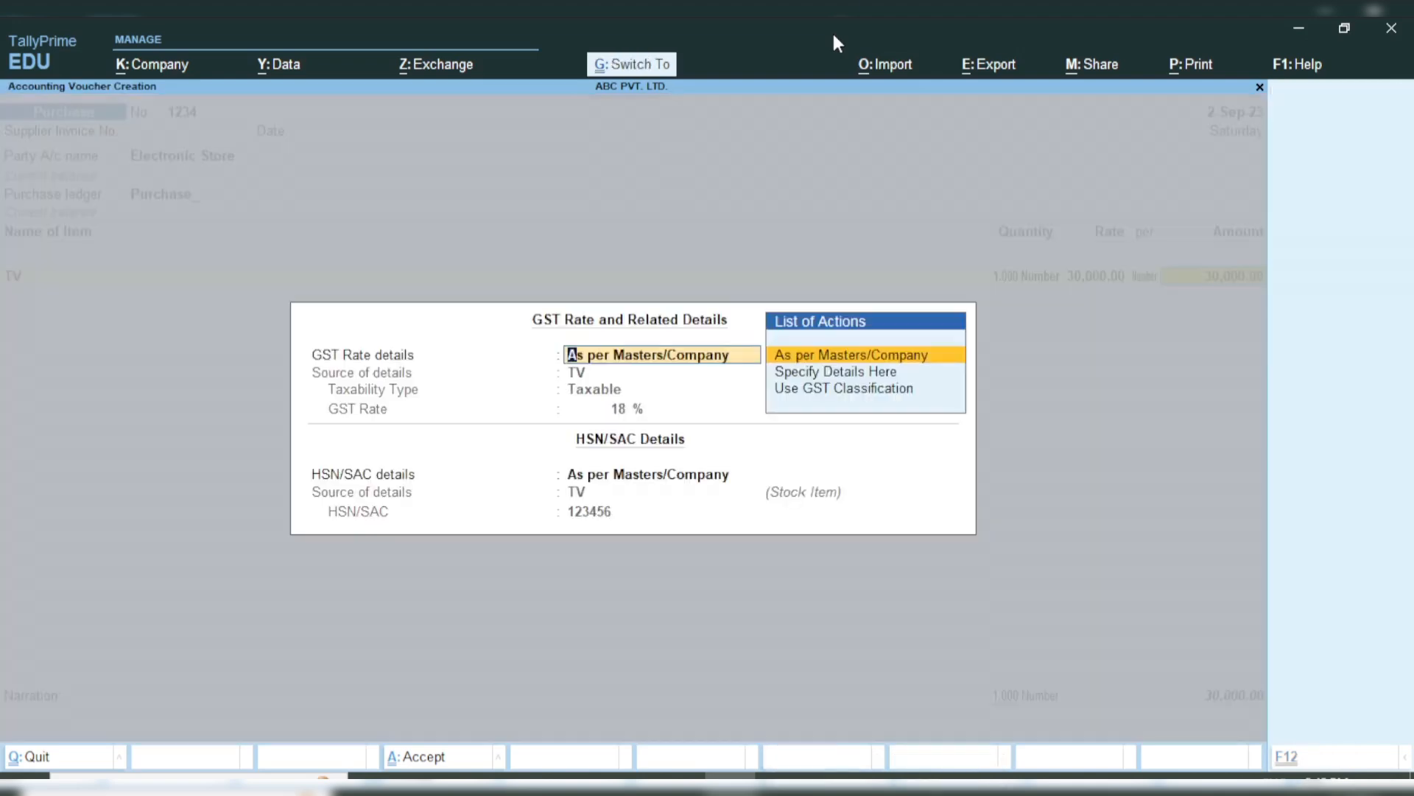
key(Return)
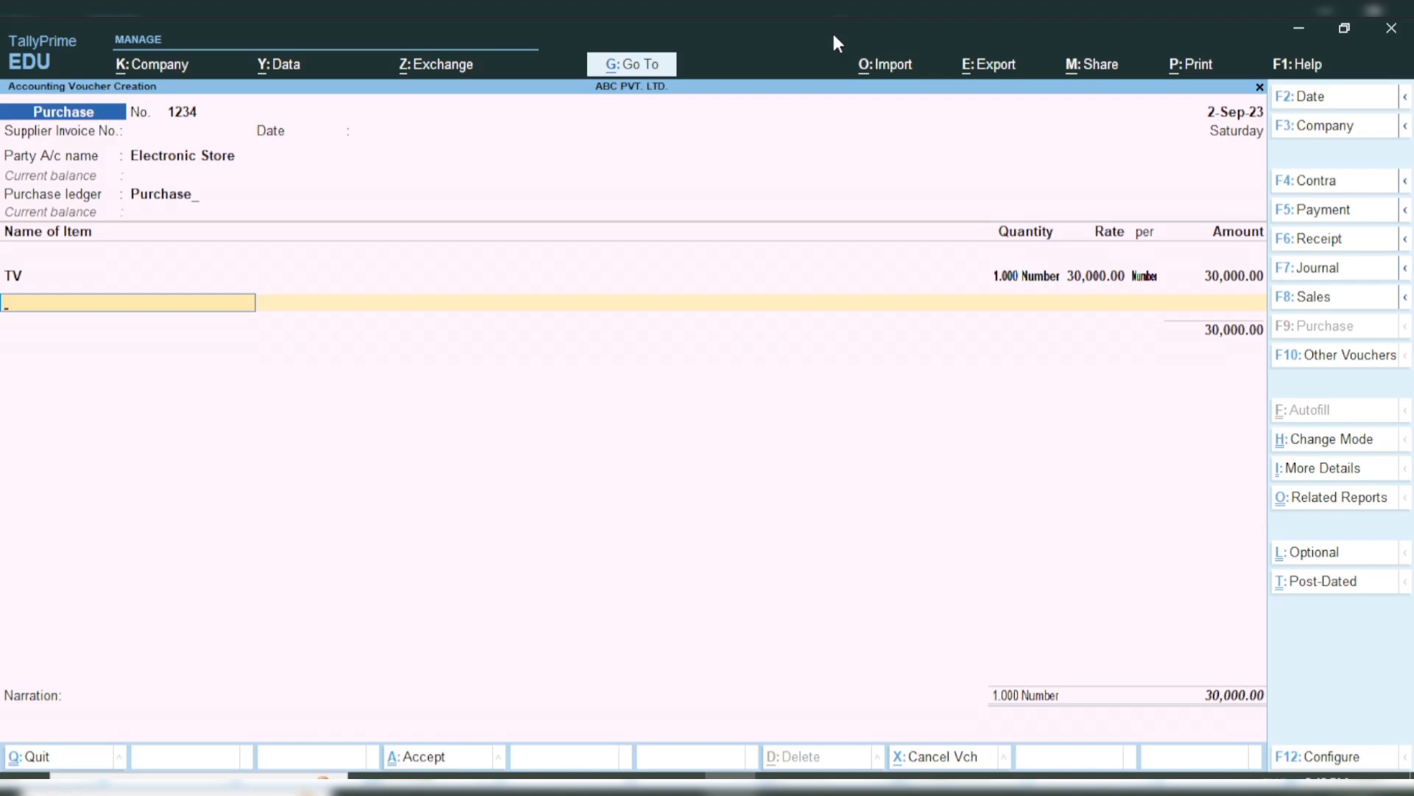
Start creating a second stock item named Mixer from the next voucher line, under Primary with Number as its unit.
key(alt+c)
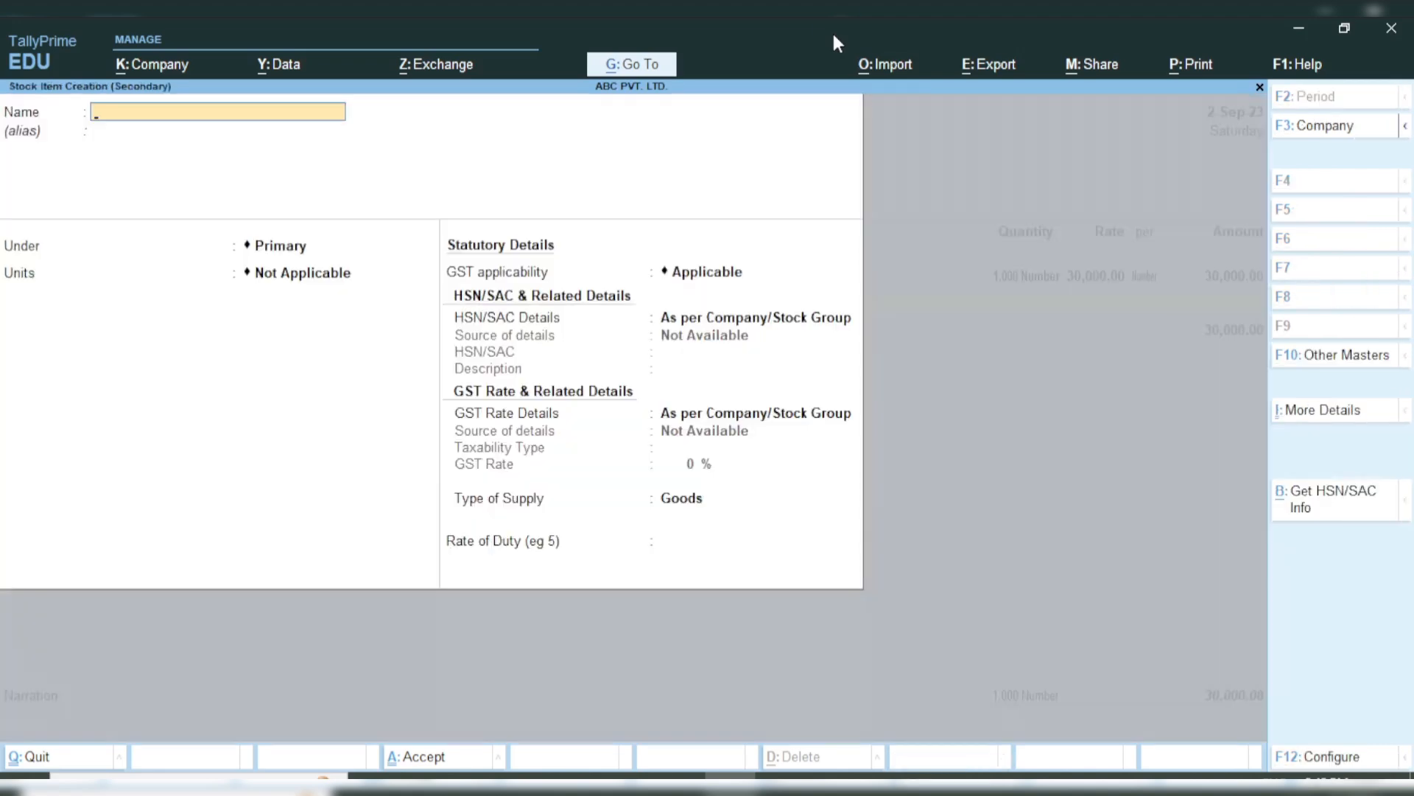
text(Mixer)
key(Return)
key(Return)
key(Return)
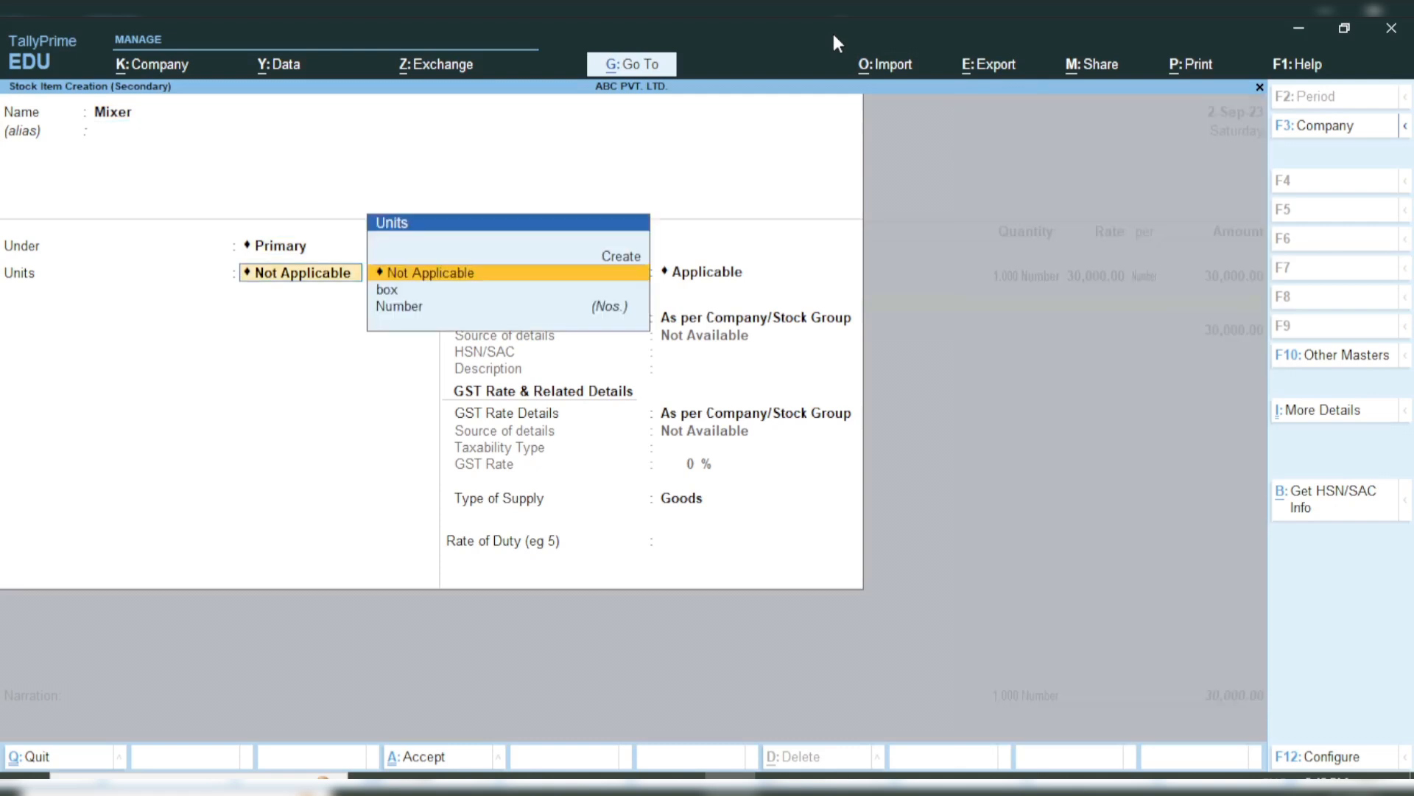
key(Return)
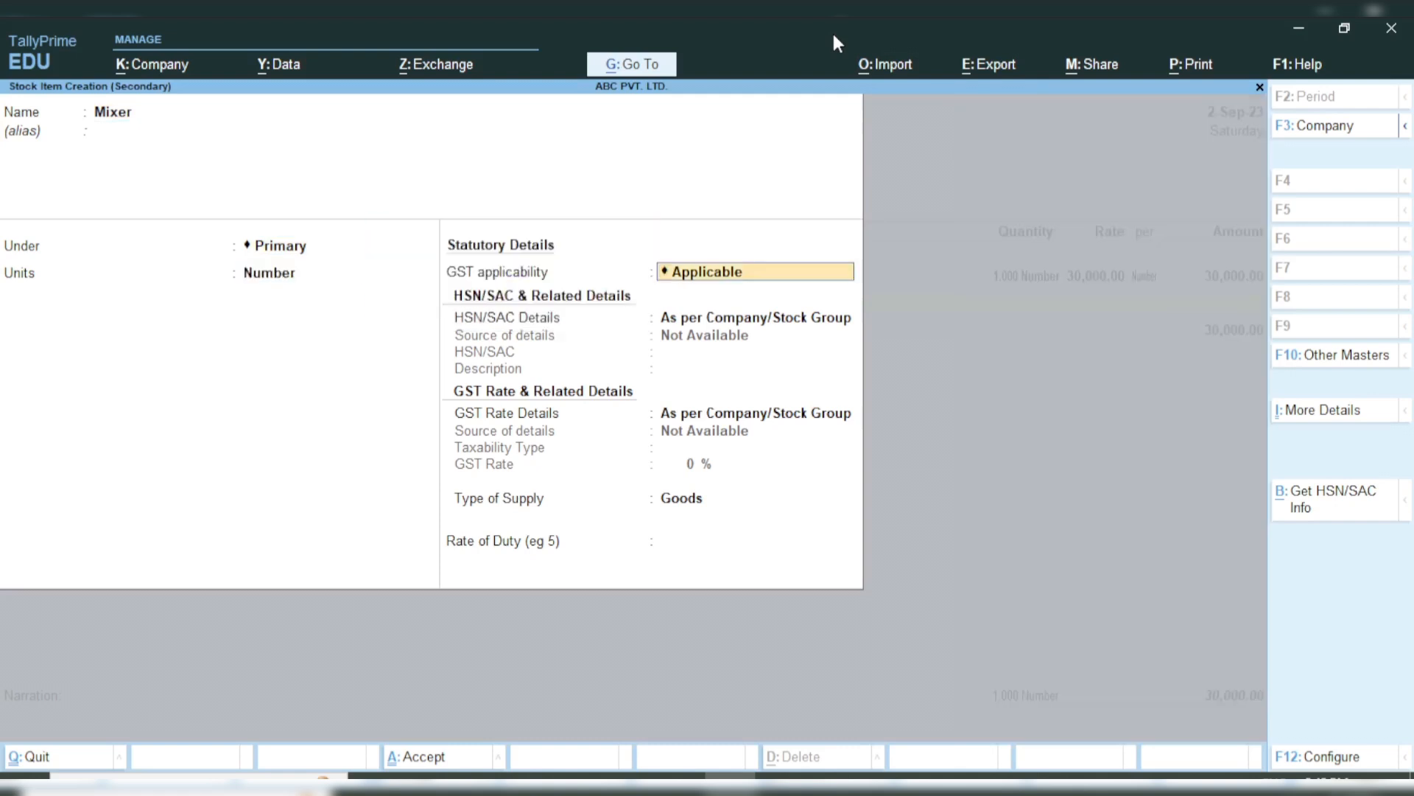
Keep GST applicable for the Mixer item and specify its HSN/SAC code as 123456 without a description.
key(Return)
key(Down)
key(Return)
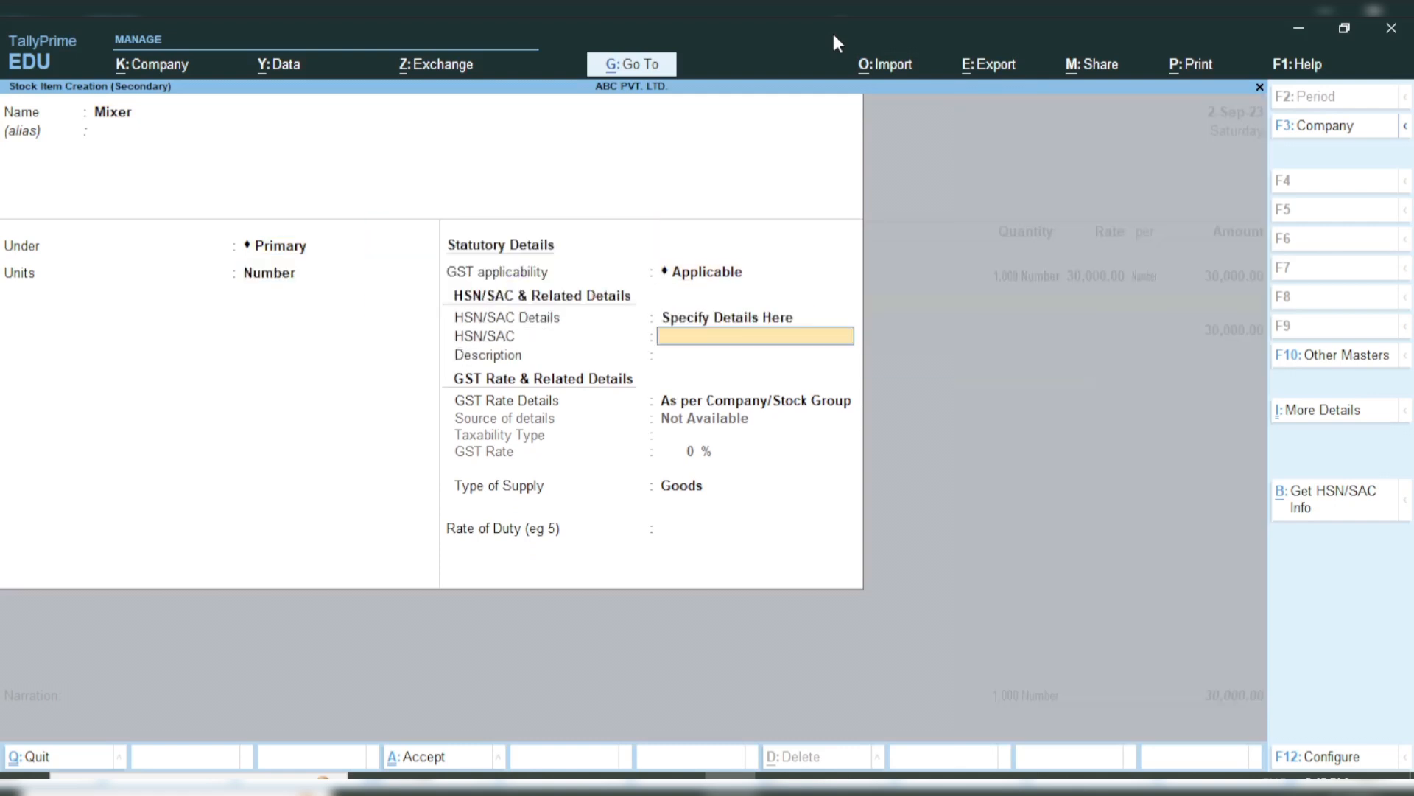
text(123456)
key(Return)
key(Return)
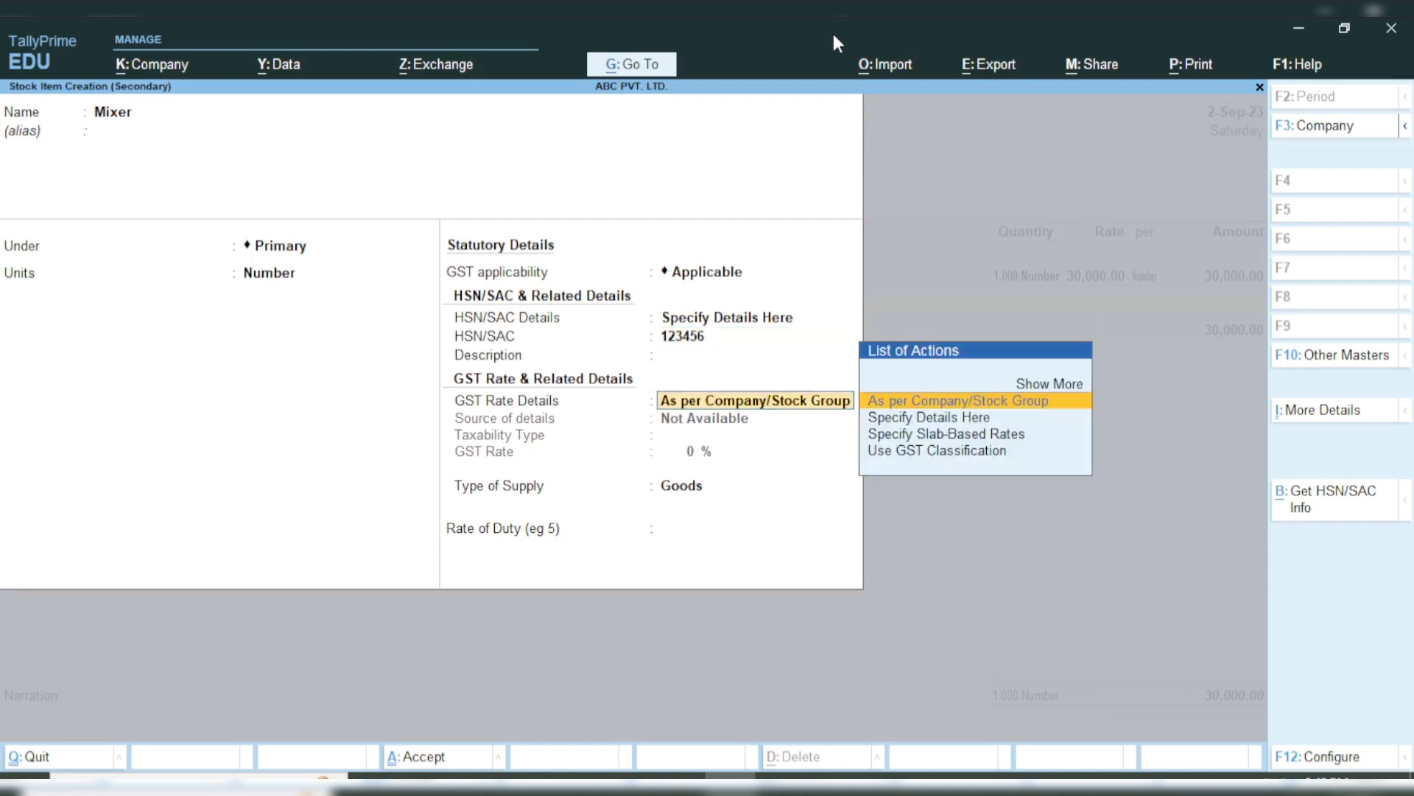
Specify the Mixer item's GST rate as Taxable at 28%, keep the supply type Goods, and save the item into the voucher.
key(Down)
key(Return)
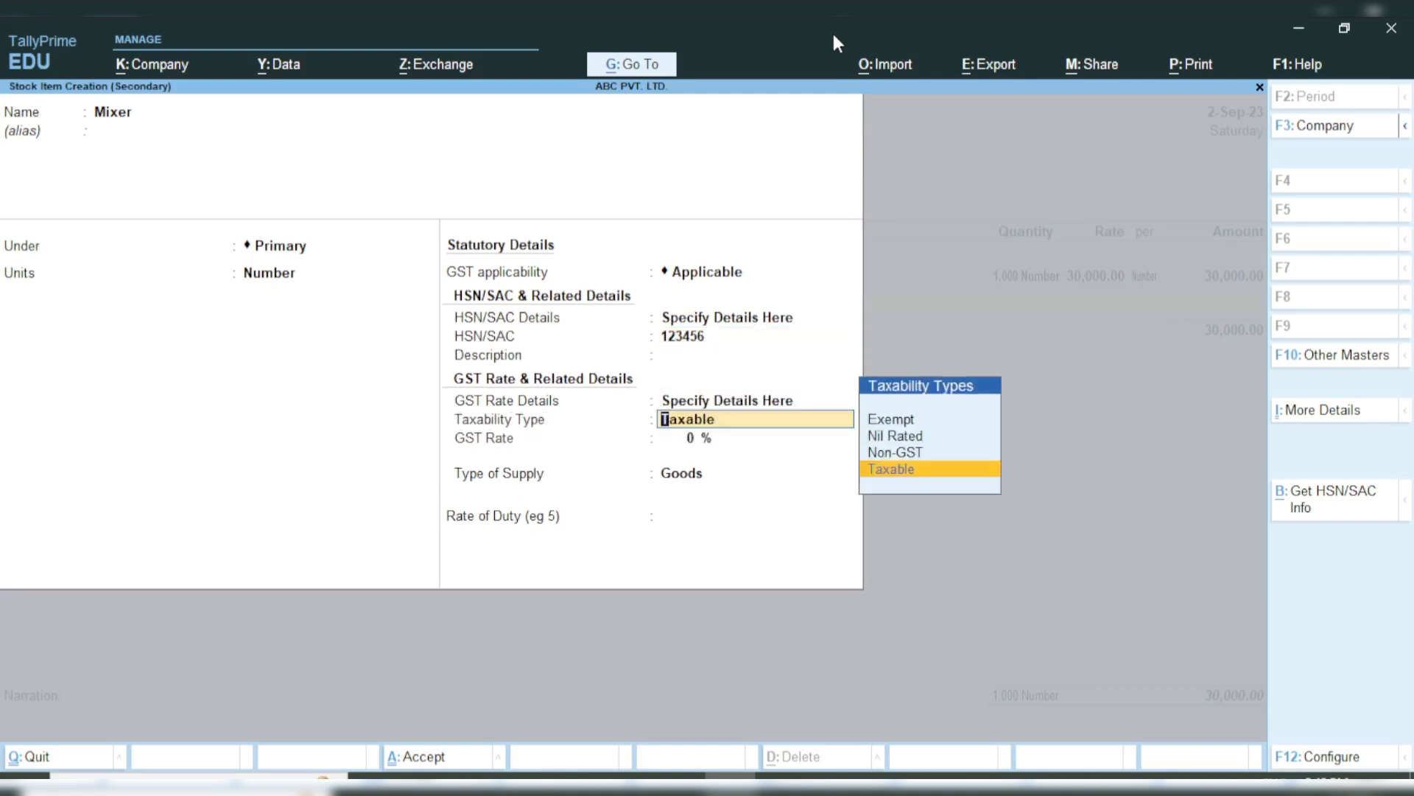
key(Return)
text(28)
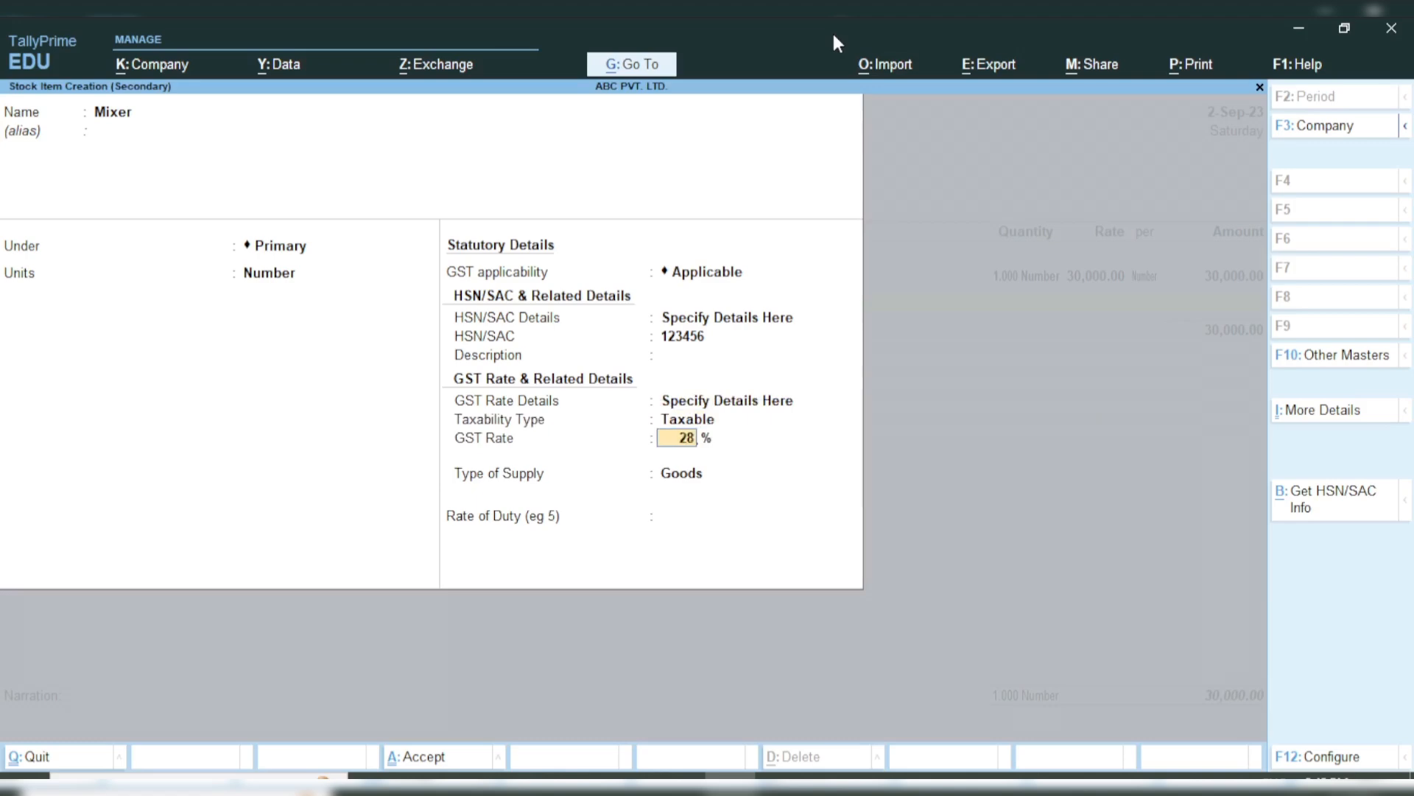
key(Return)
key(Return)
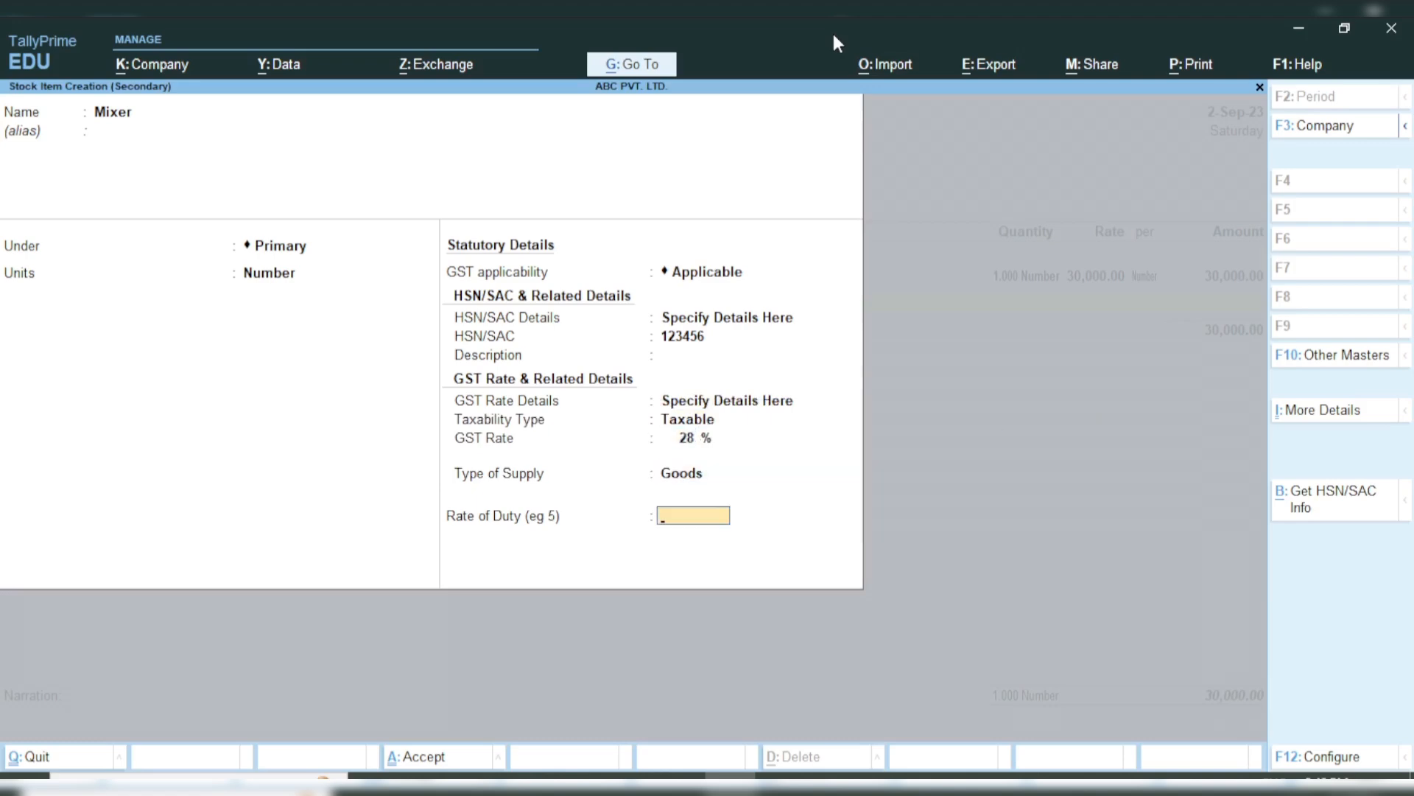
key(Return)
key(Return)
key(Return)
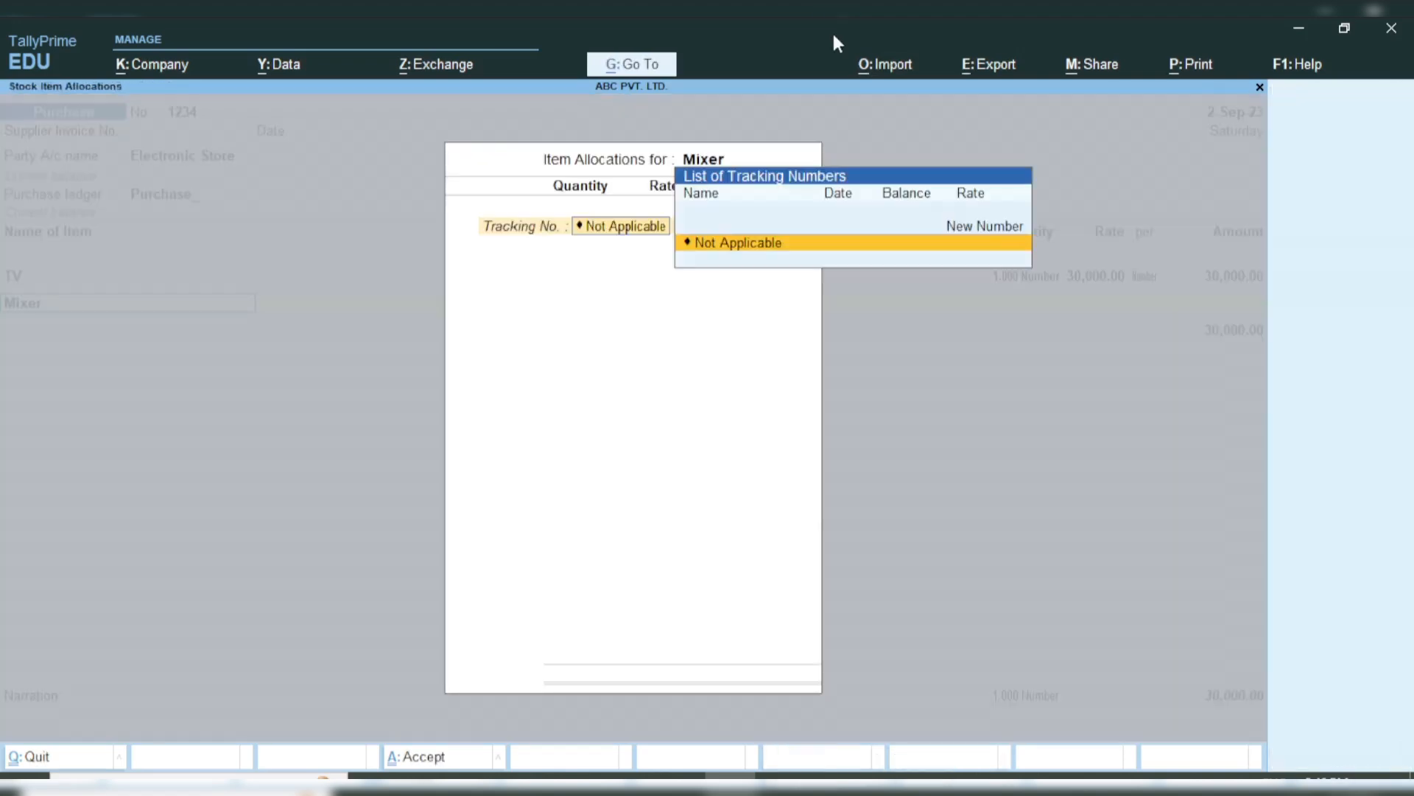
Allocate 1 Mixer at a rate of 12000 without a tracking number, keeping GST and HSN details as per masters.
key(Return)
text(1)
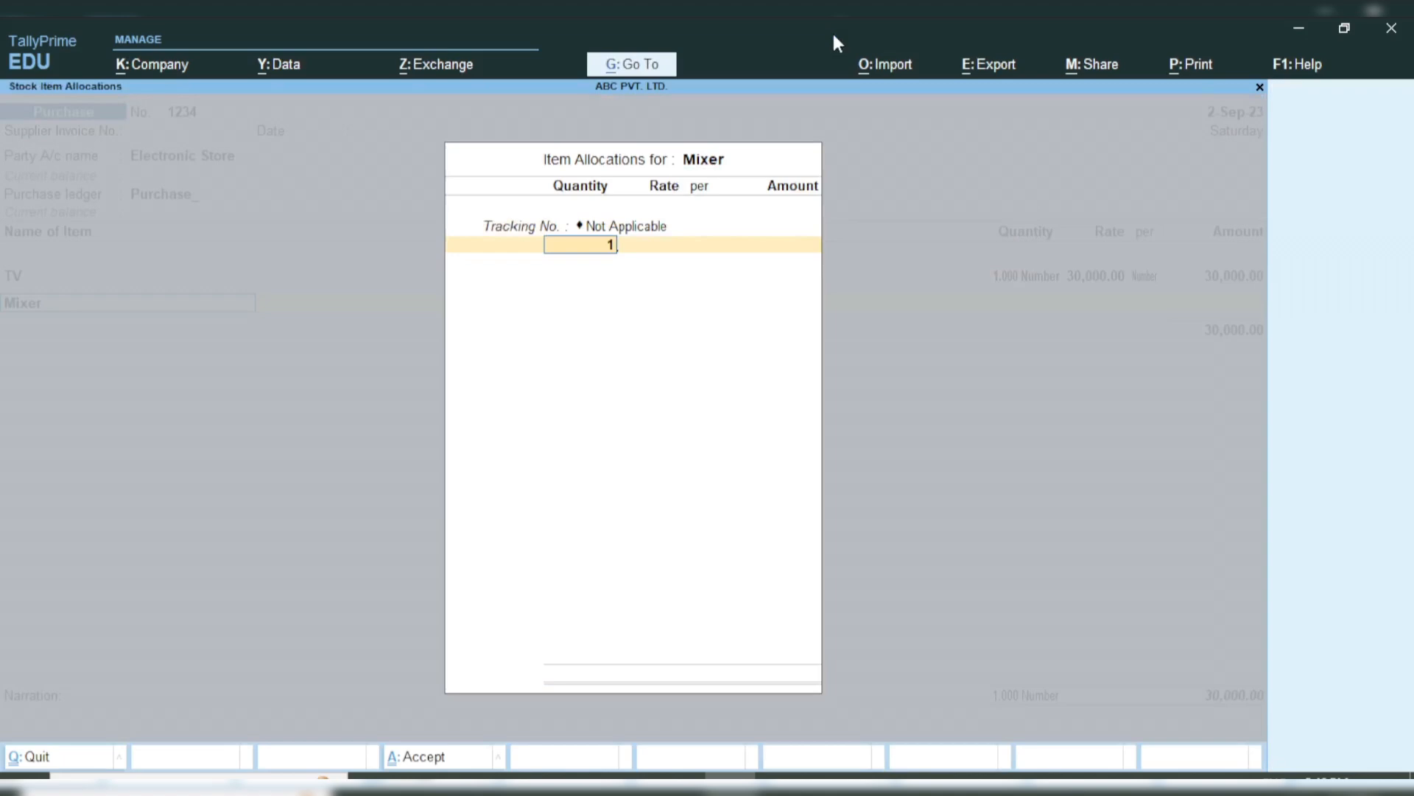
key(Return)
text(12,0)
text(000)
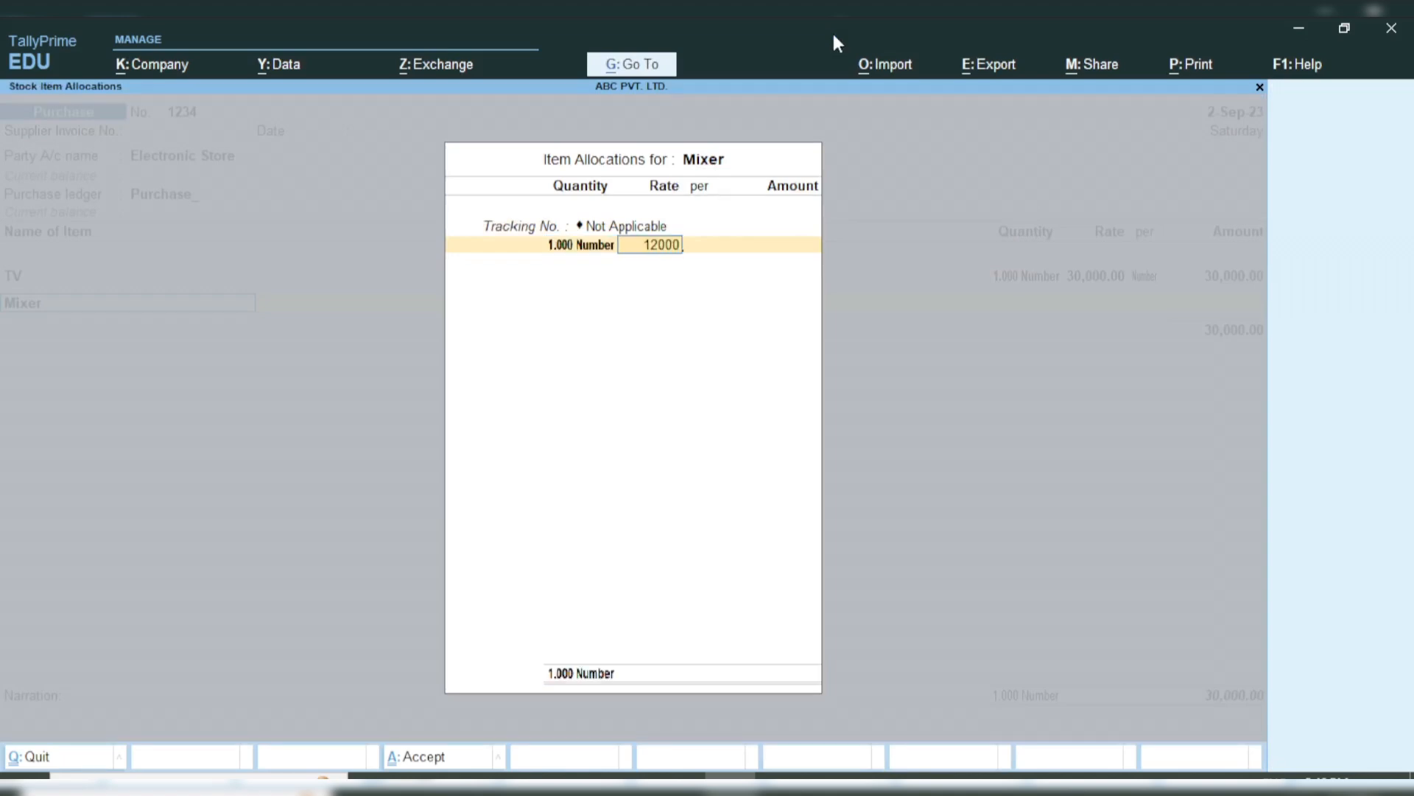
key(Return)
key(Return)
key(Return)
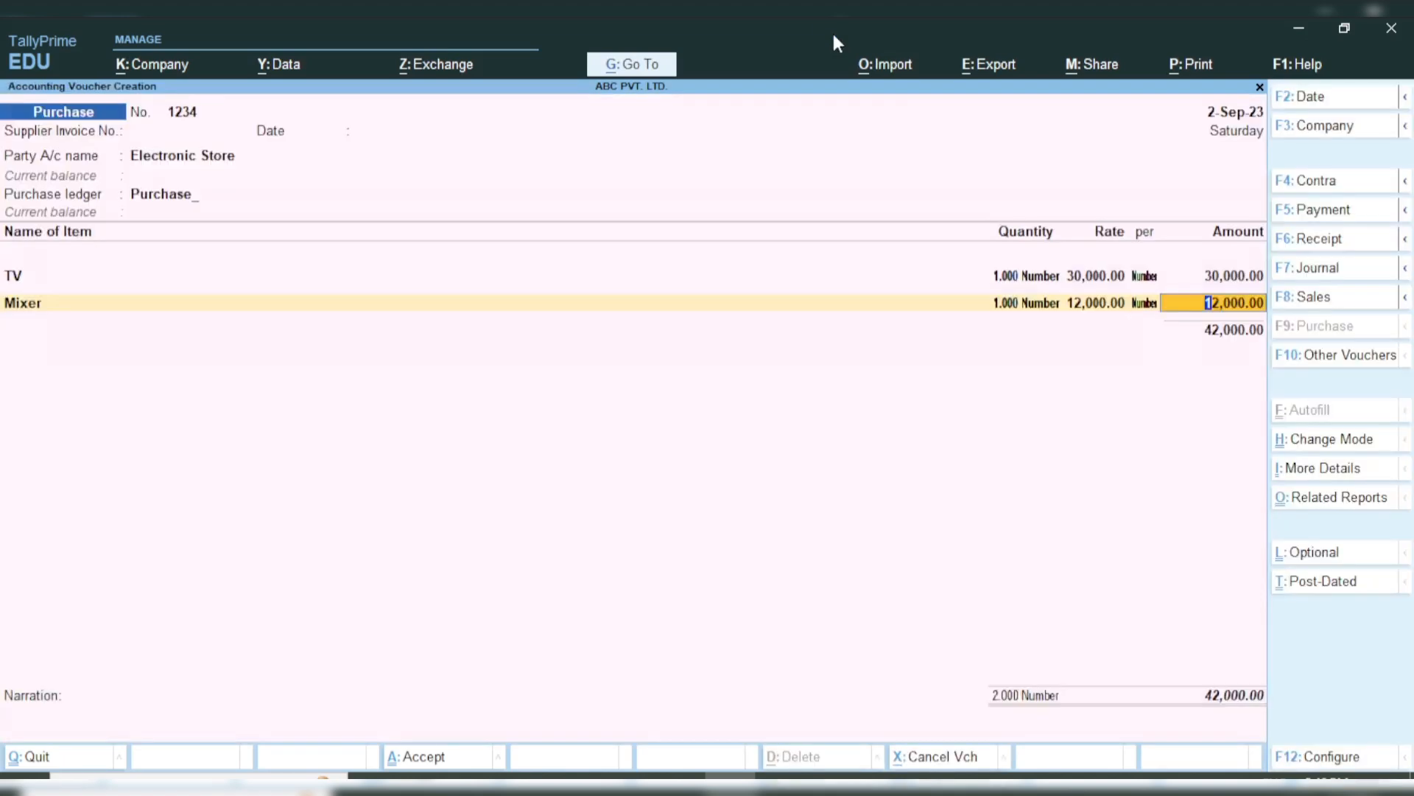
key(Return)
key(Return)
key(Return)
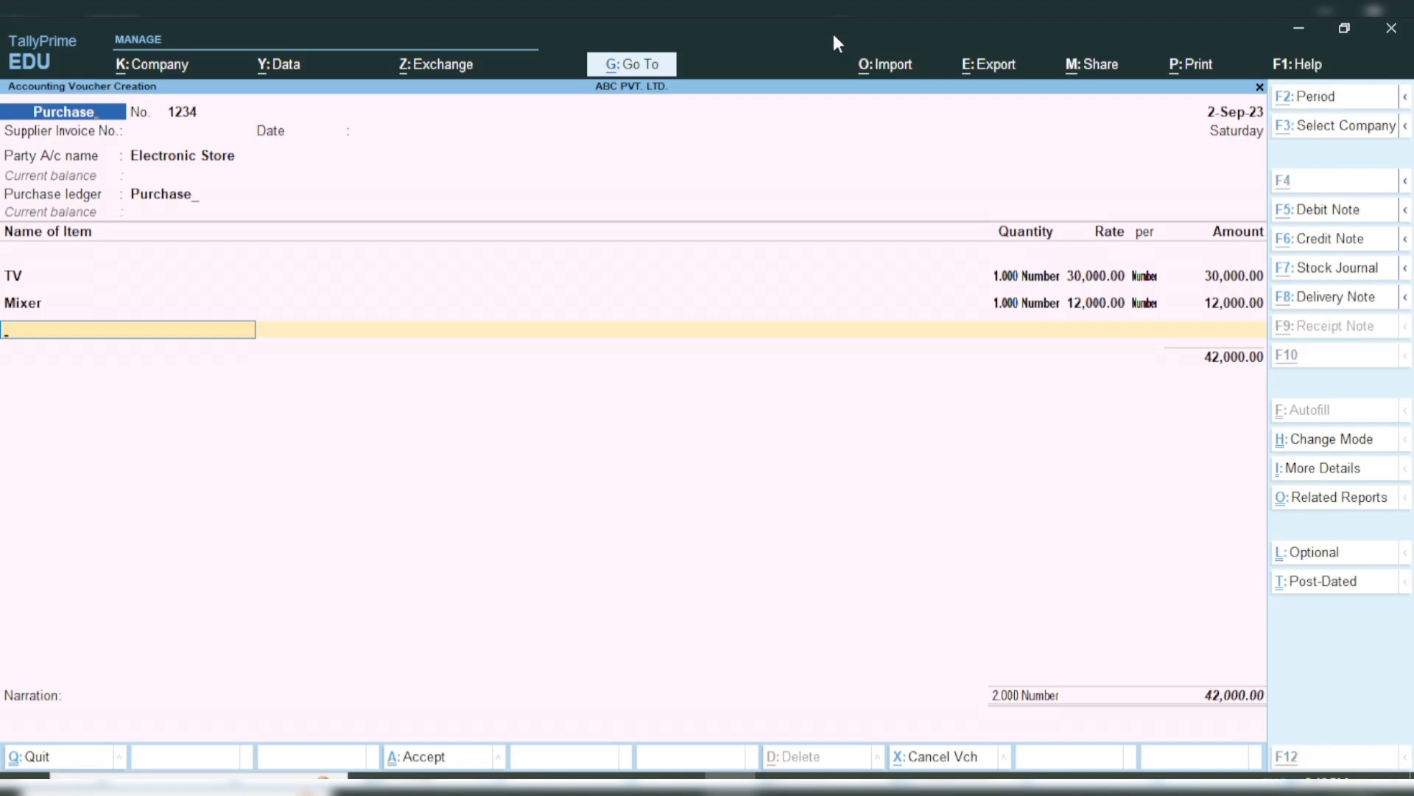
Start creating a third stock item named Speaker from the next voucher line, under Primary with Number as its unit.
key(alt+c)
text(Speaker)
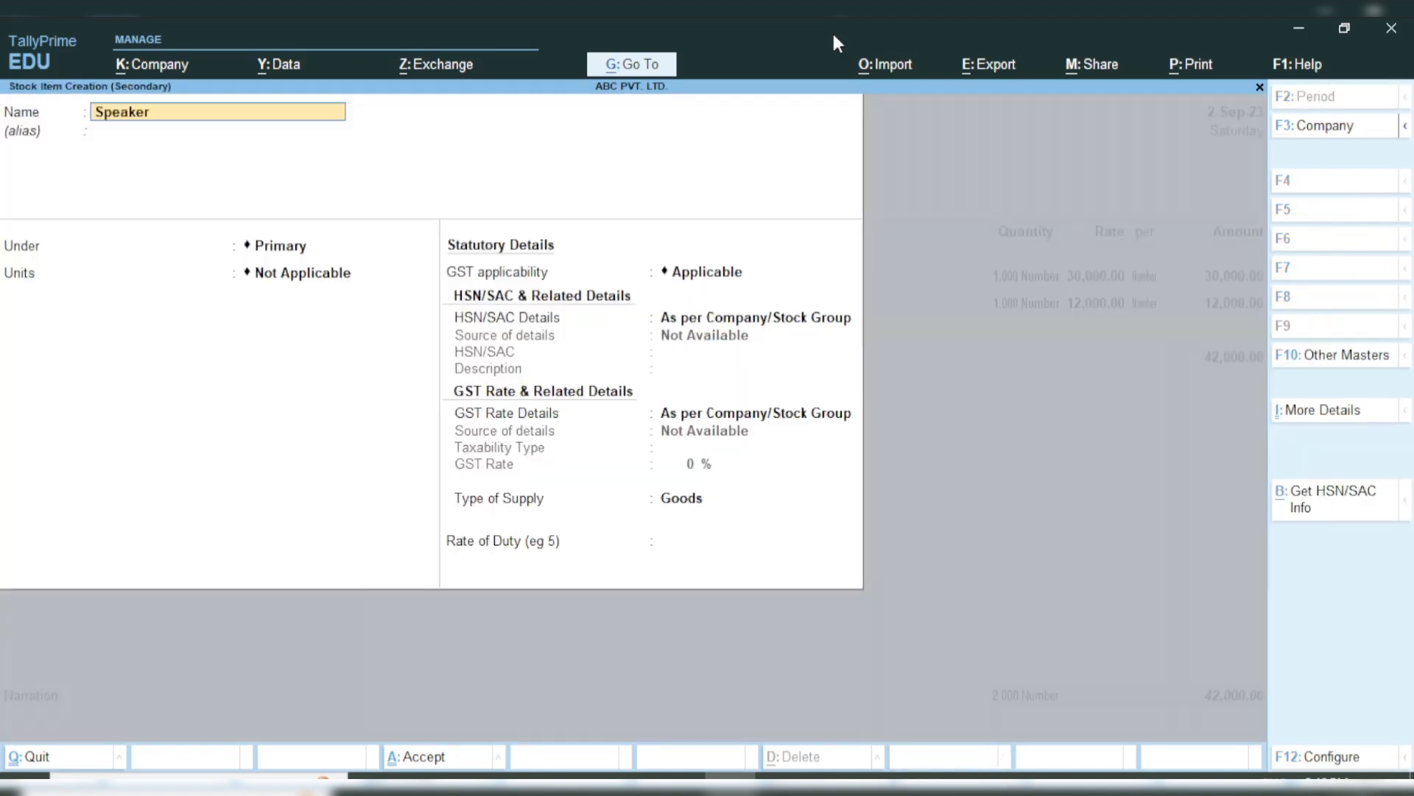
key(Return)
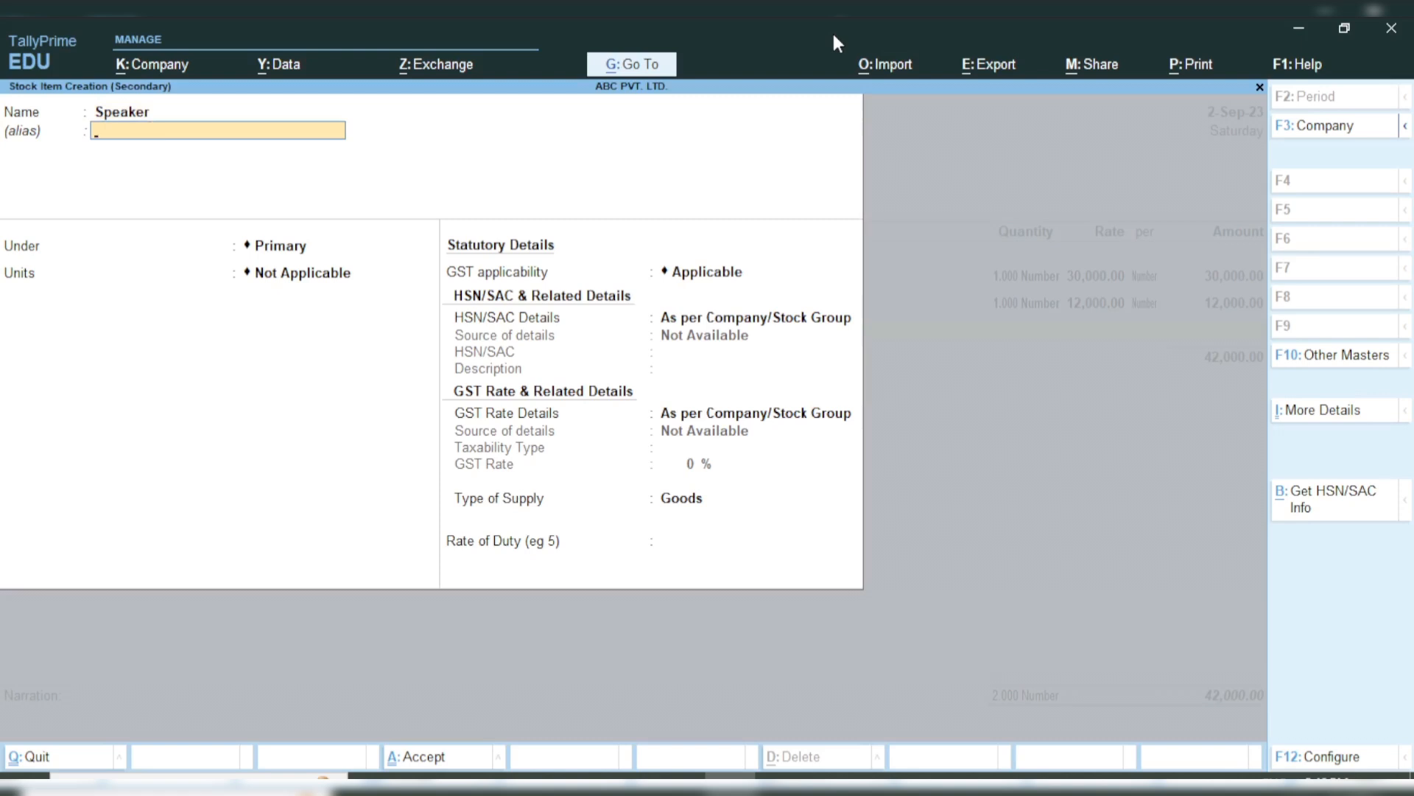
key(Return)
key(Return)
key(Down)
key(Down)
key(Return)
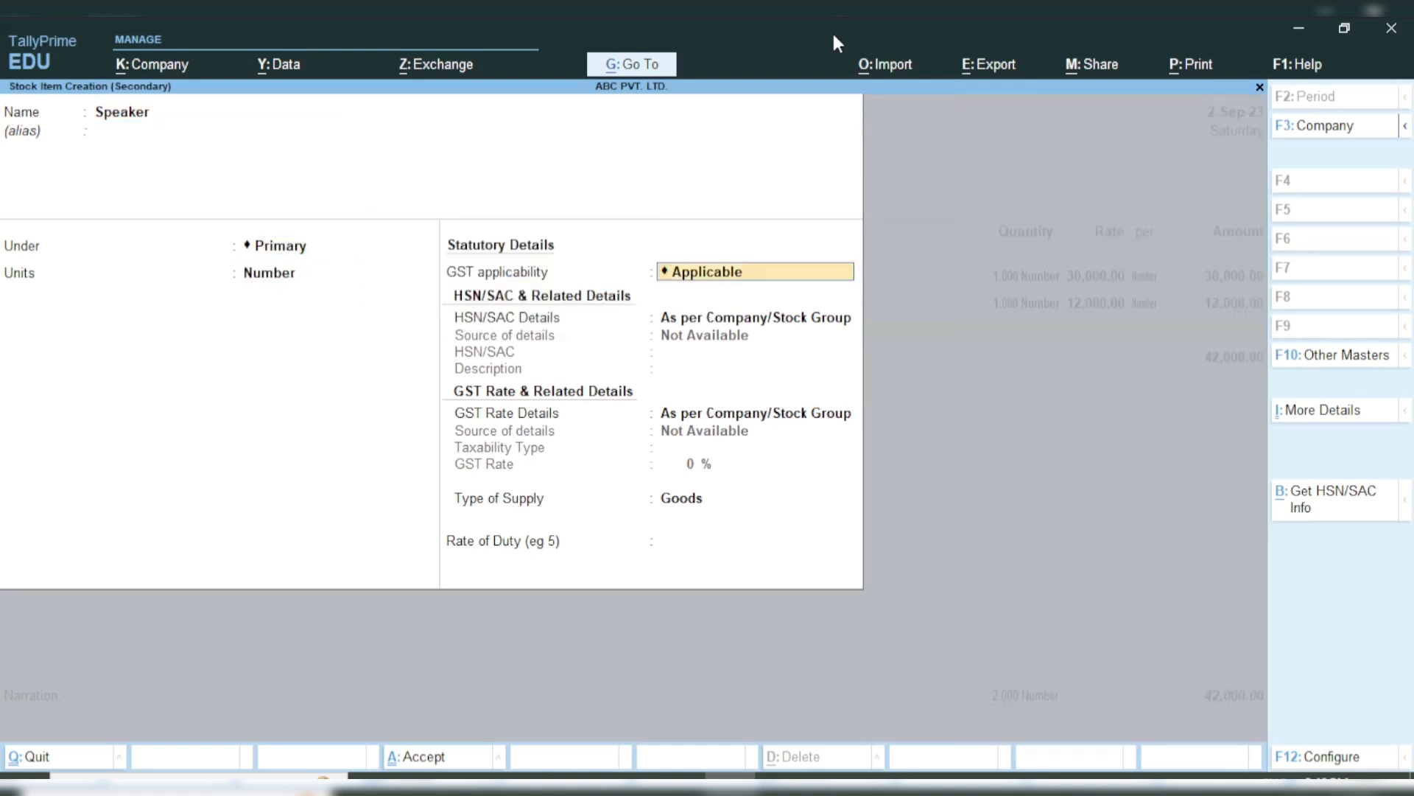
Keep GST applicable for the Speaker item and specify its HSN/SAC code as 123456 without a description.
key(Return)
key(Down)
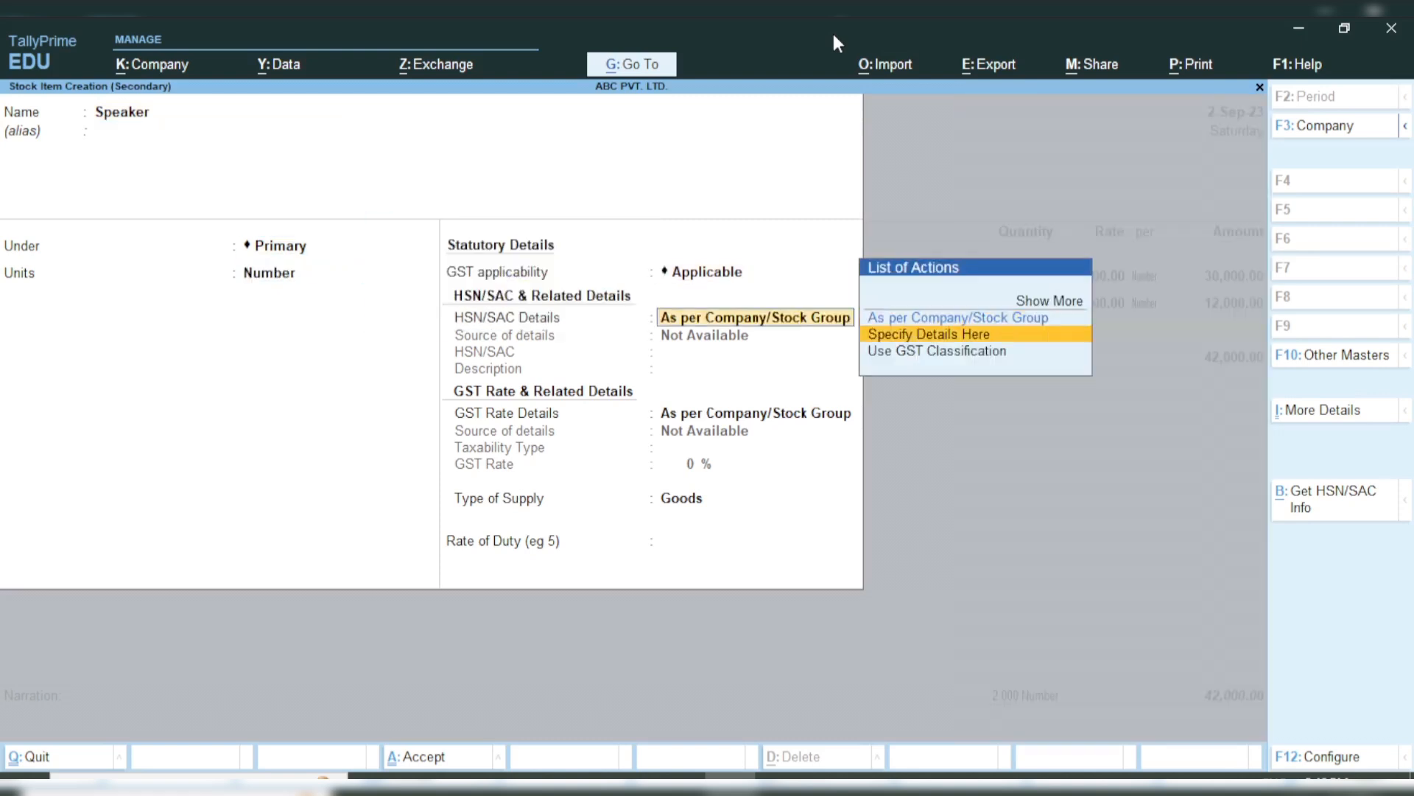
key(Return)
text(12346)
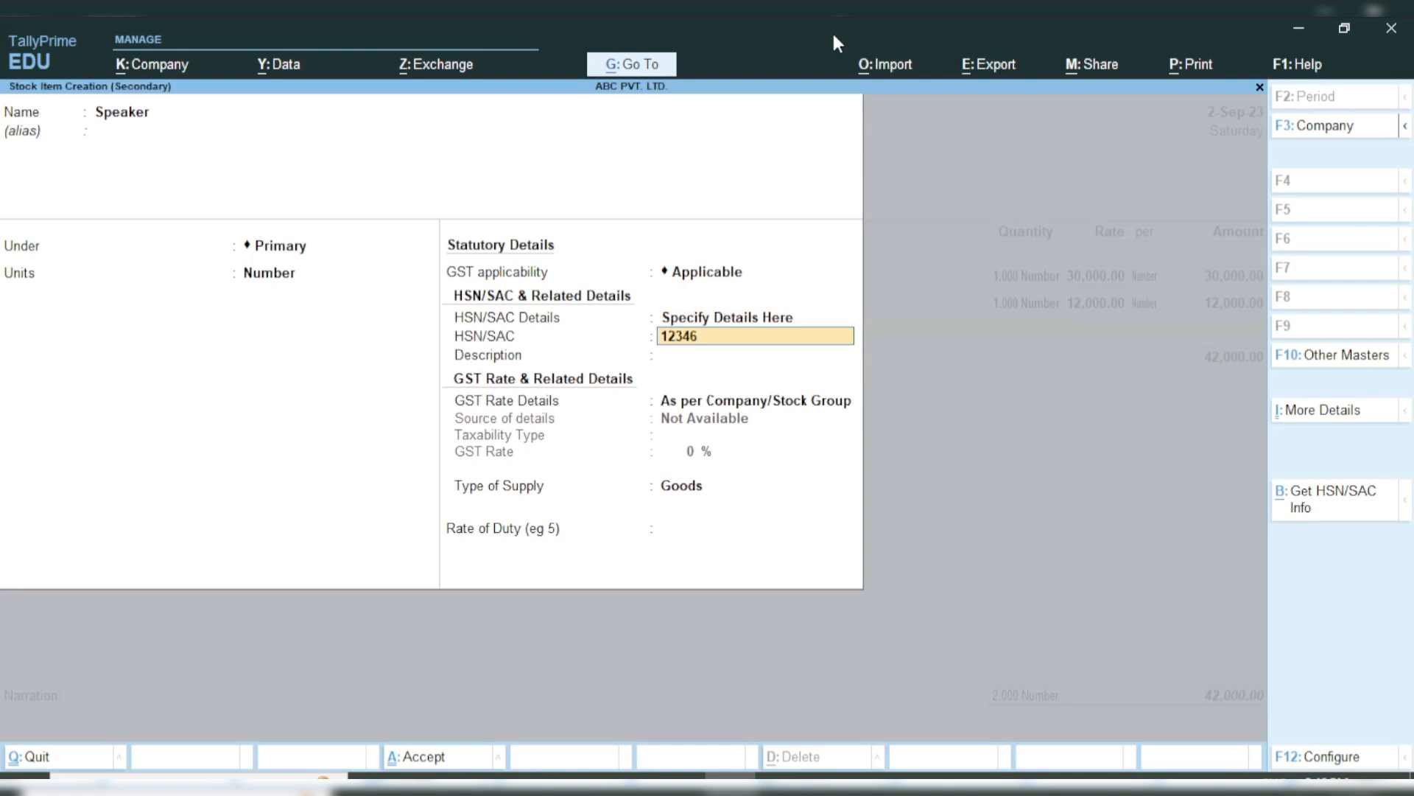
key(BackSpace)
key(BackSpace)
text(56)
key(Return)
key(Return)
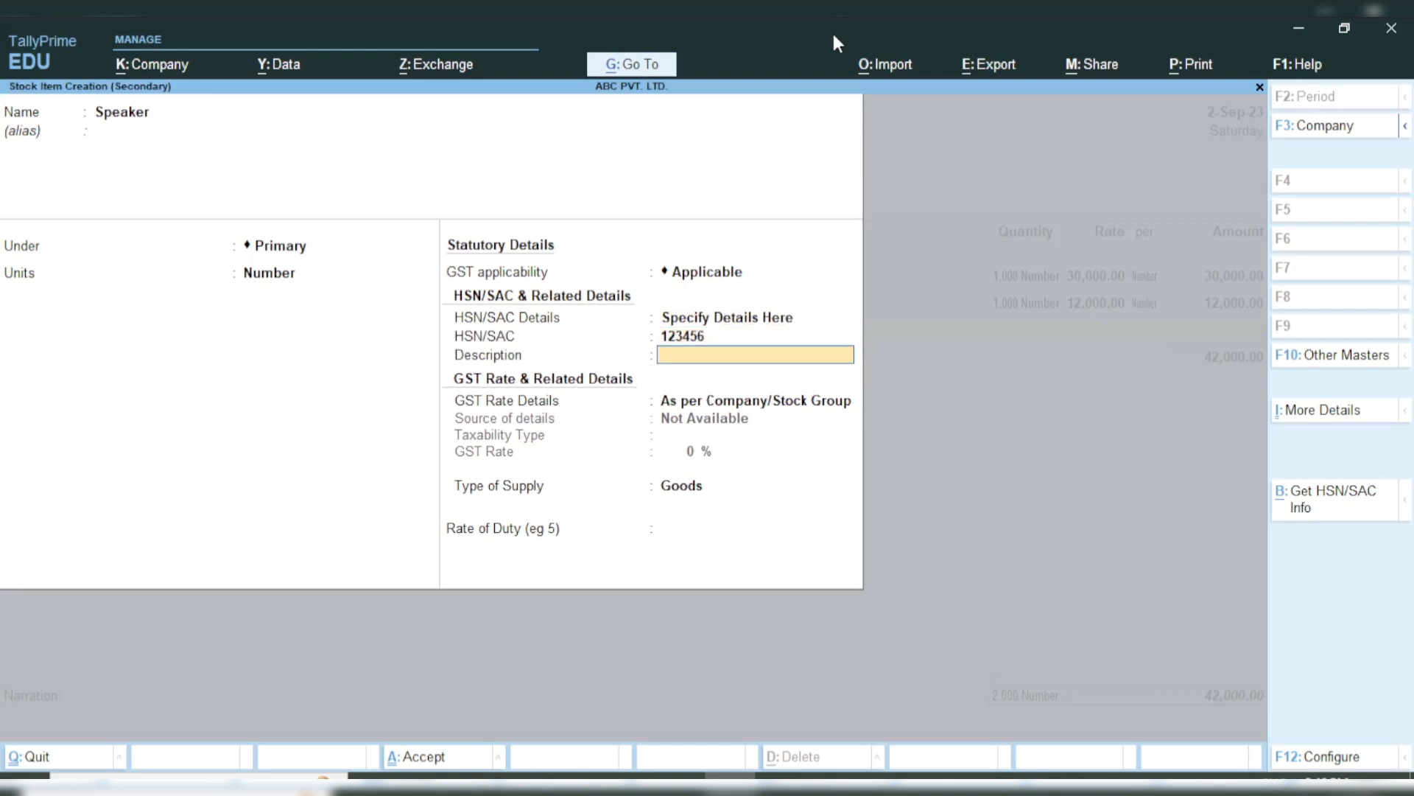
key(Return)
key(BackSpace)
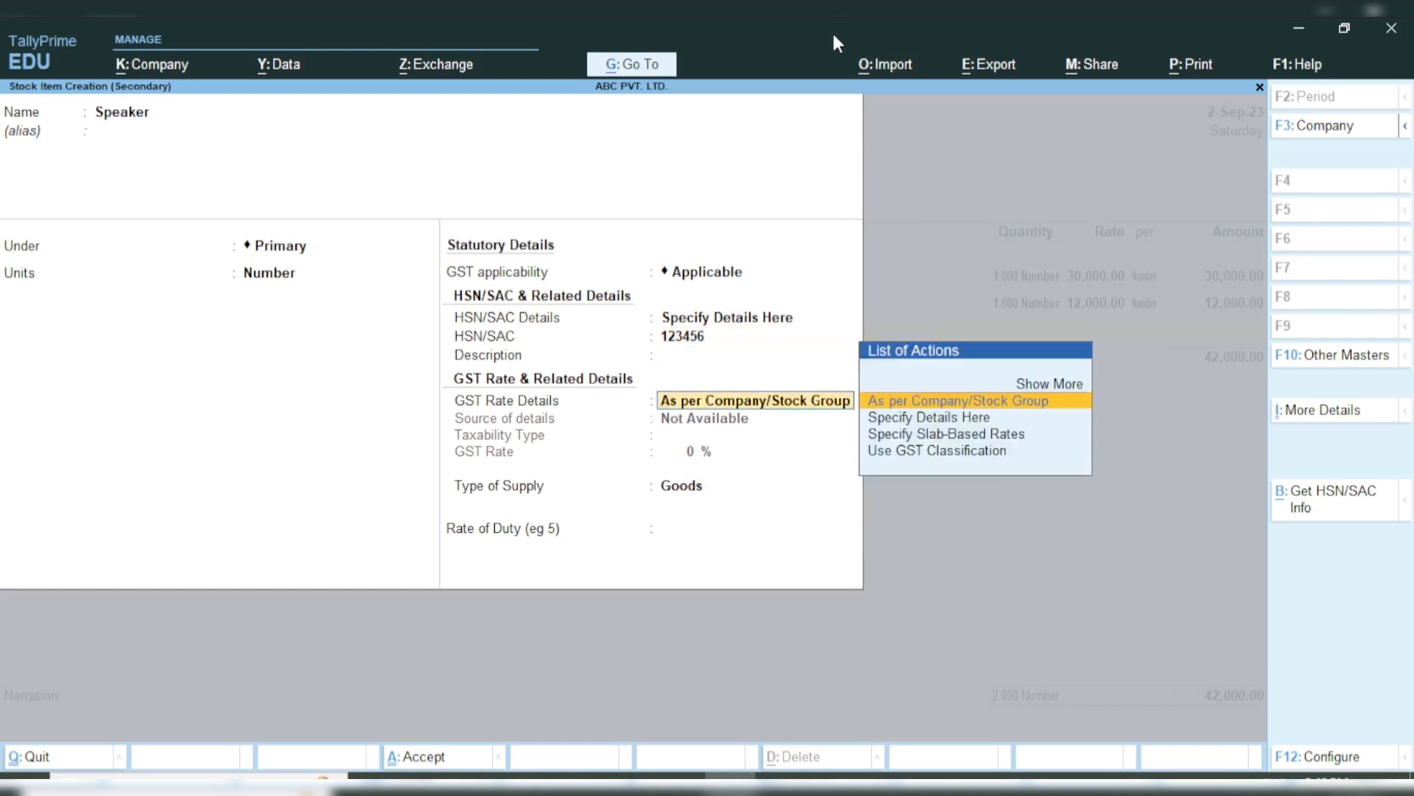
Specify the Speaker item's GST rate as Taxable at 5%, keep the supply type Goods, and save the item into the voucher.
key(Down)
key(Return)
key(Return)
text(5)
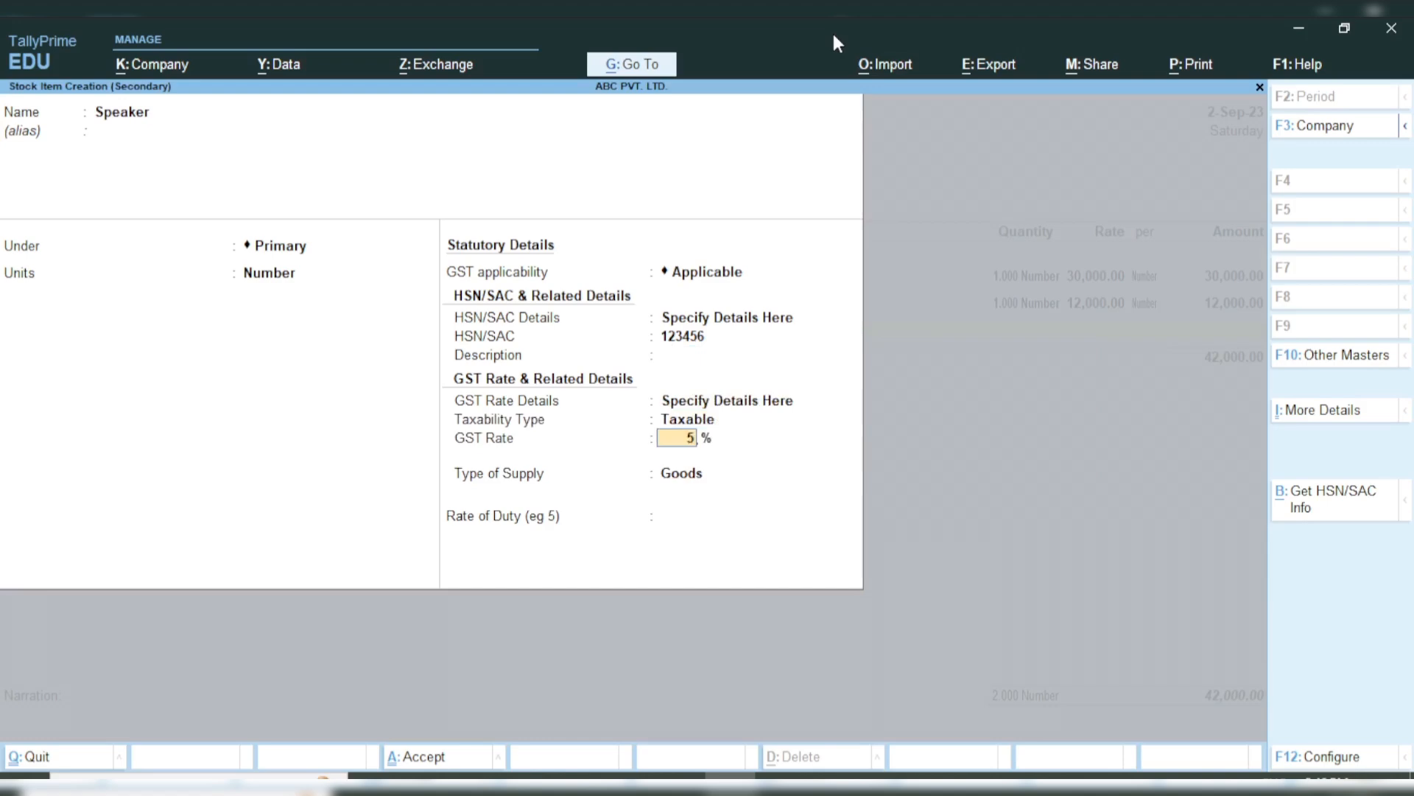
key(Return)
key(Return)
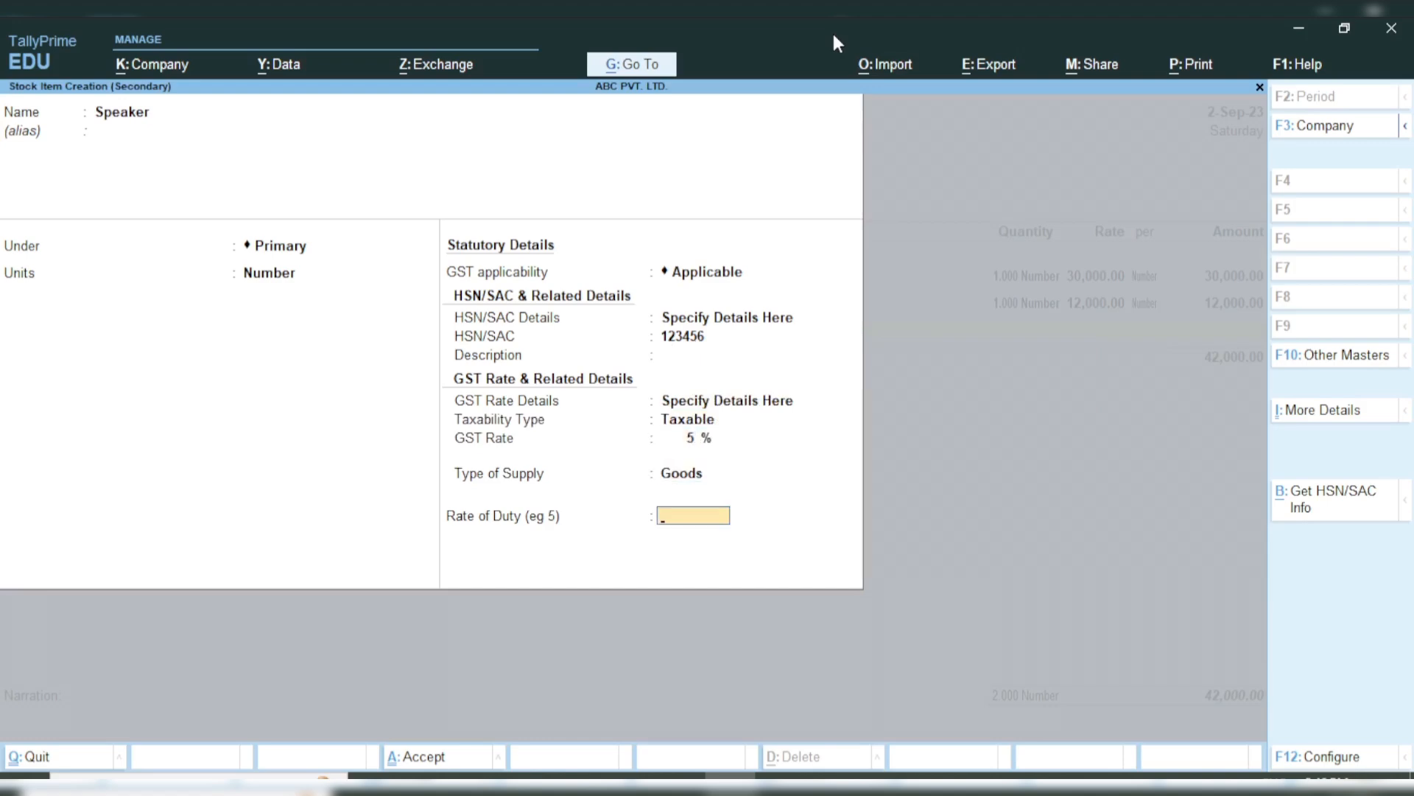
key(Return)
key(Return)
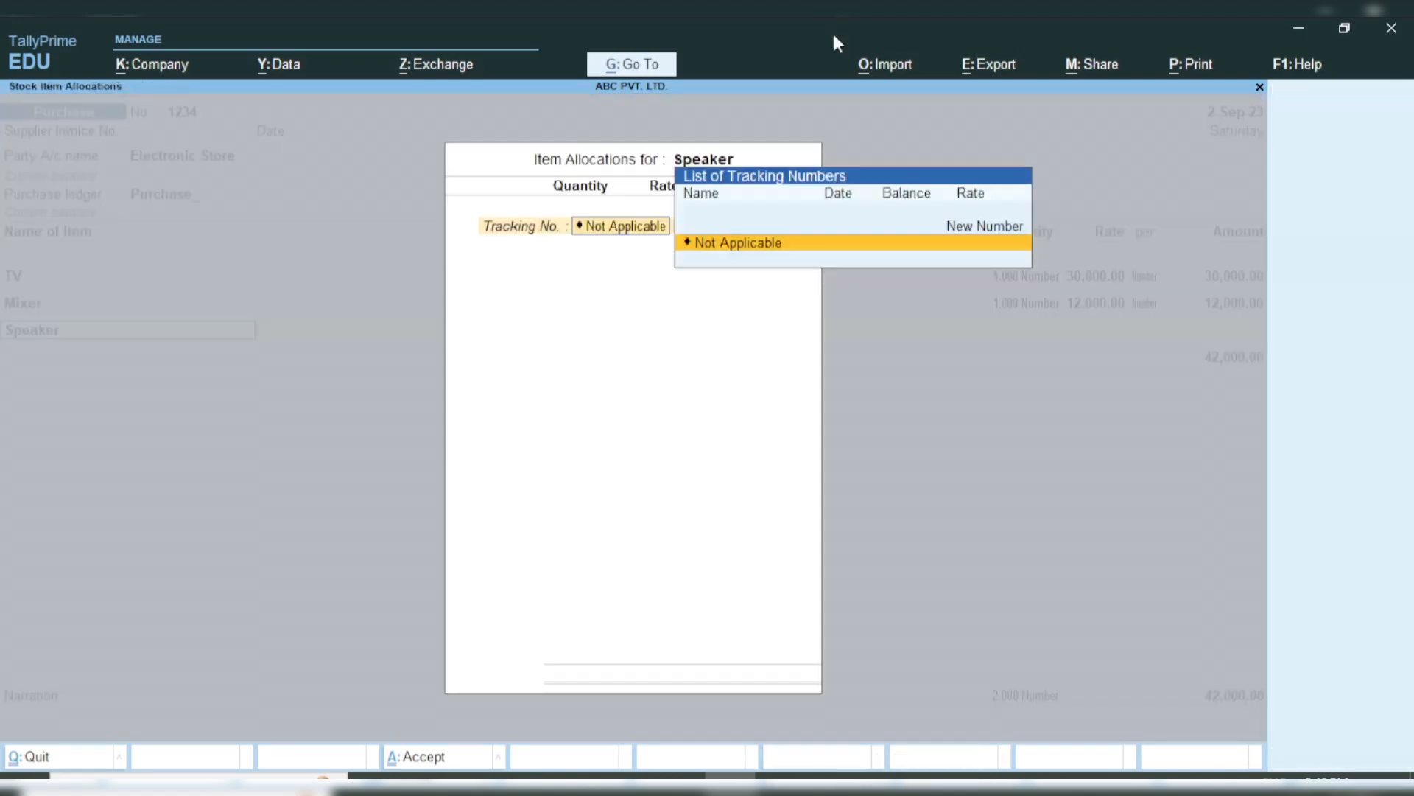
Allocate 1 Speaker at a rate of 2000 without a tracking number.
key(Return)
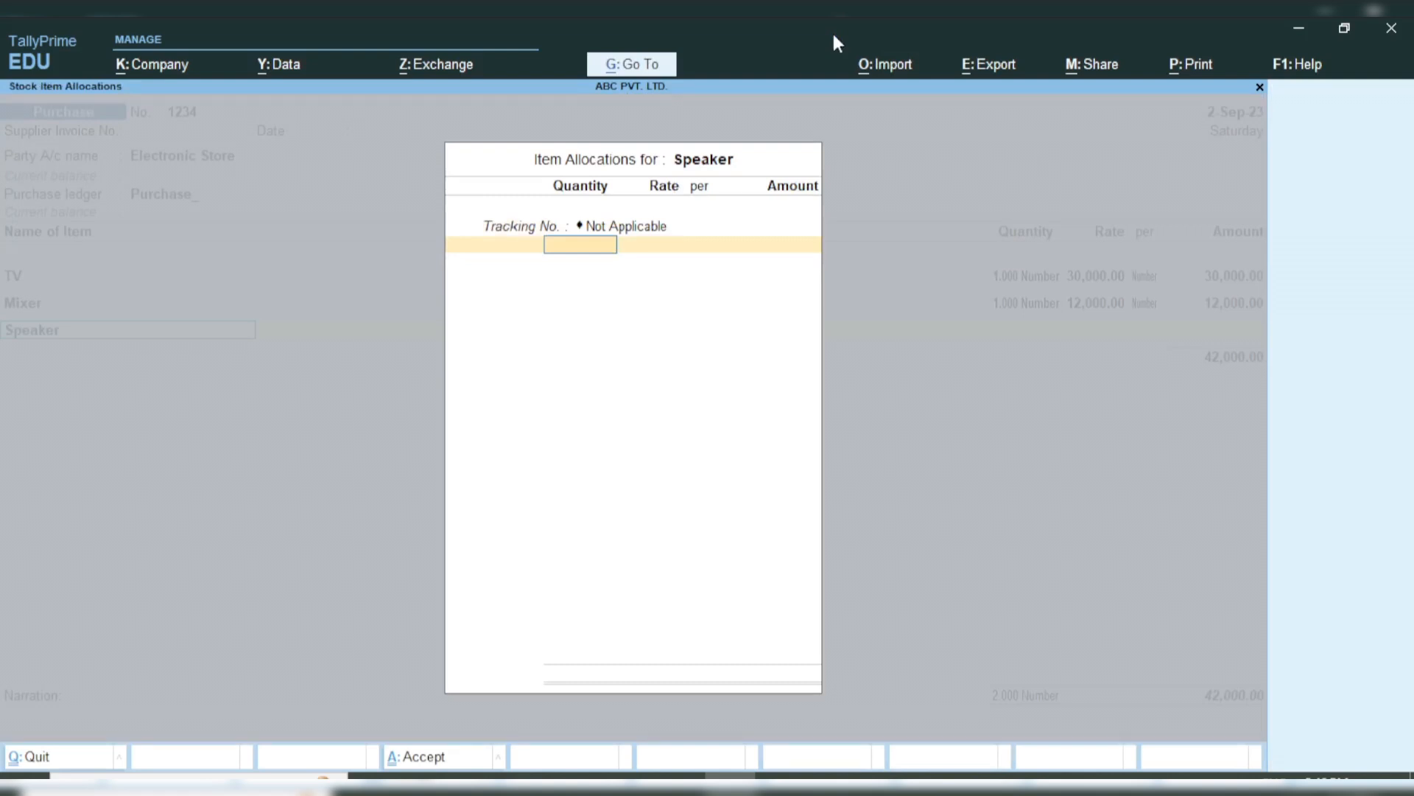
text(1)
key(Return)
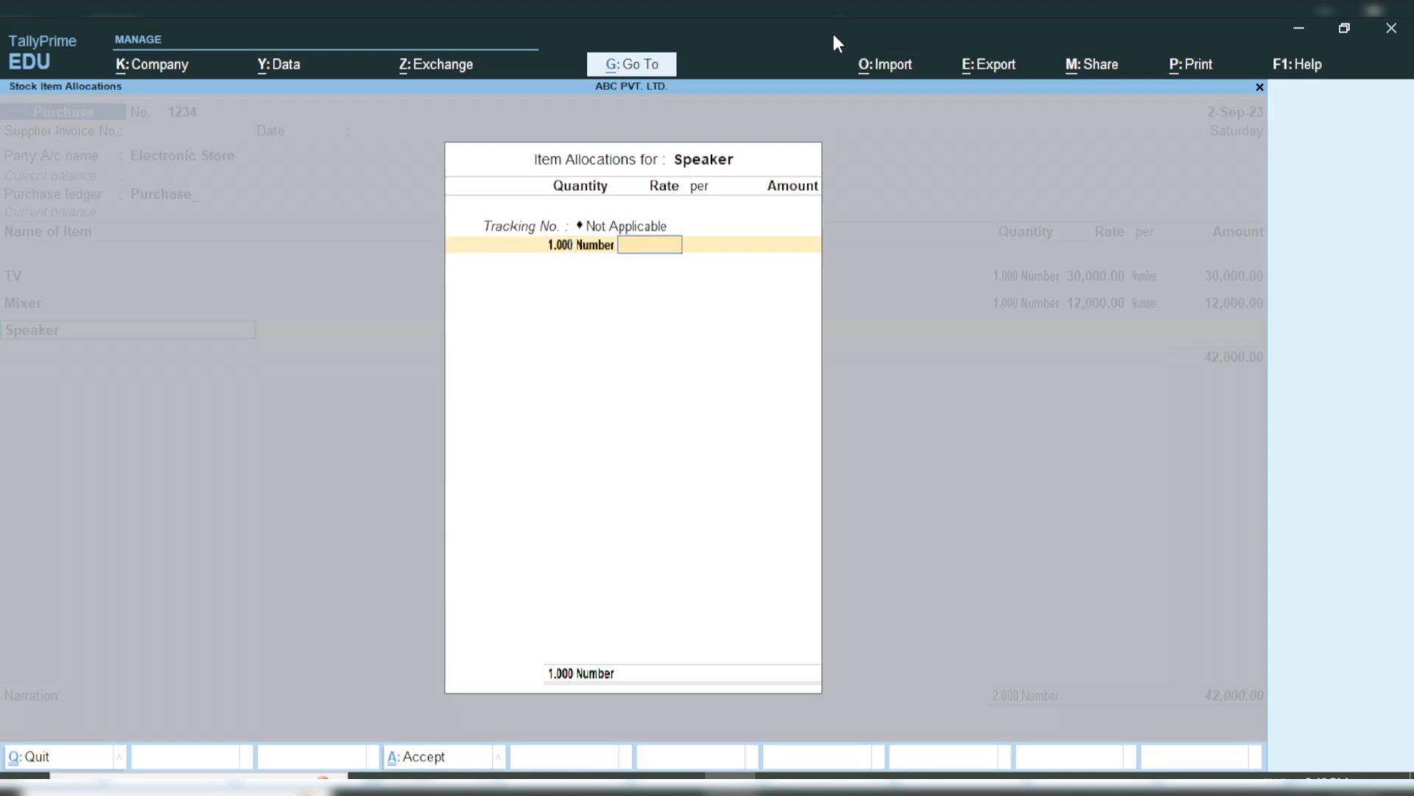
text(2000)
key(Return)
key(Return)
key(Return)
key(Return)
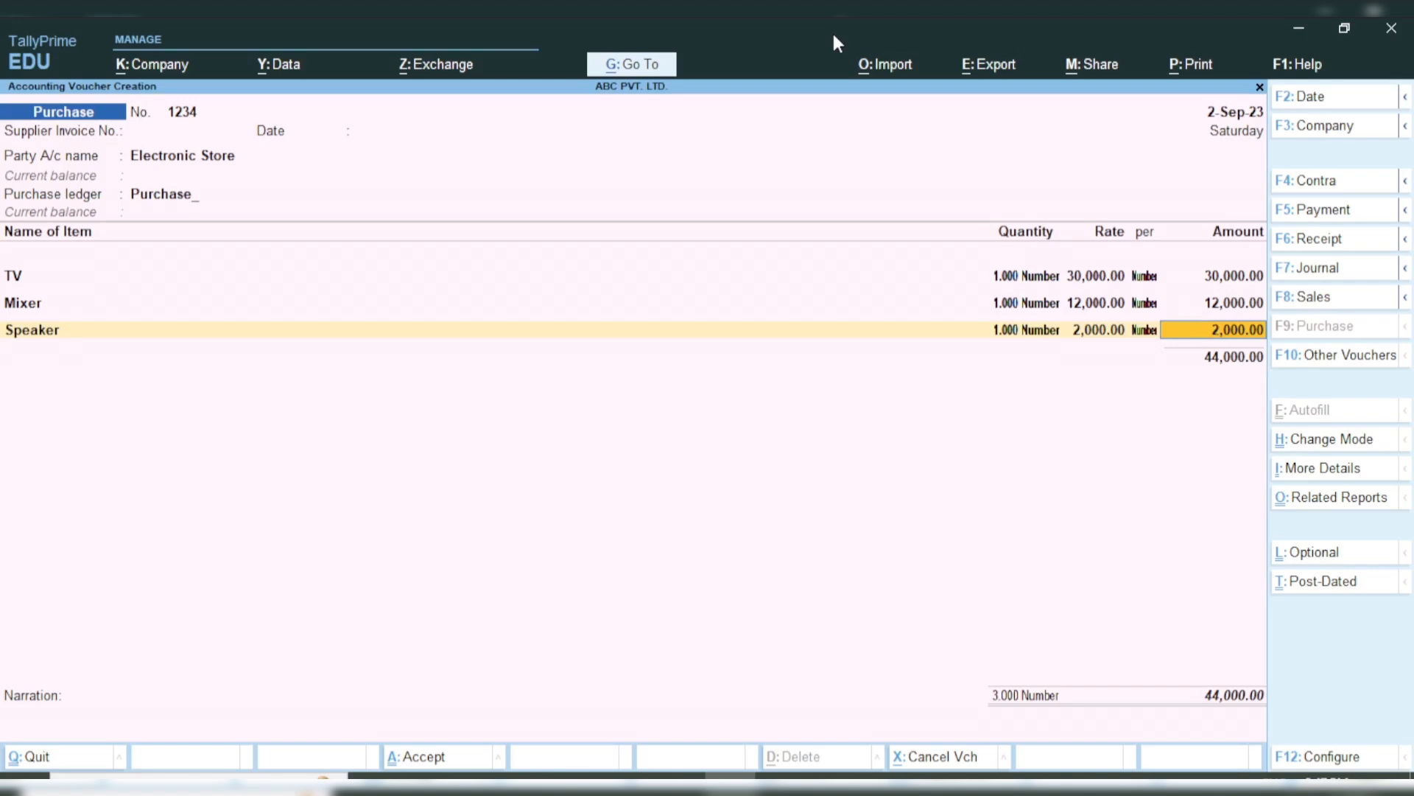
Keep the Speaker's GST rate and HSN/SAC details as per masters and end the voucher's item list.
key(Return)
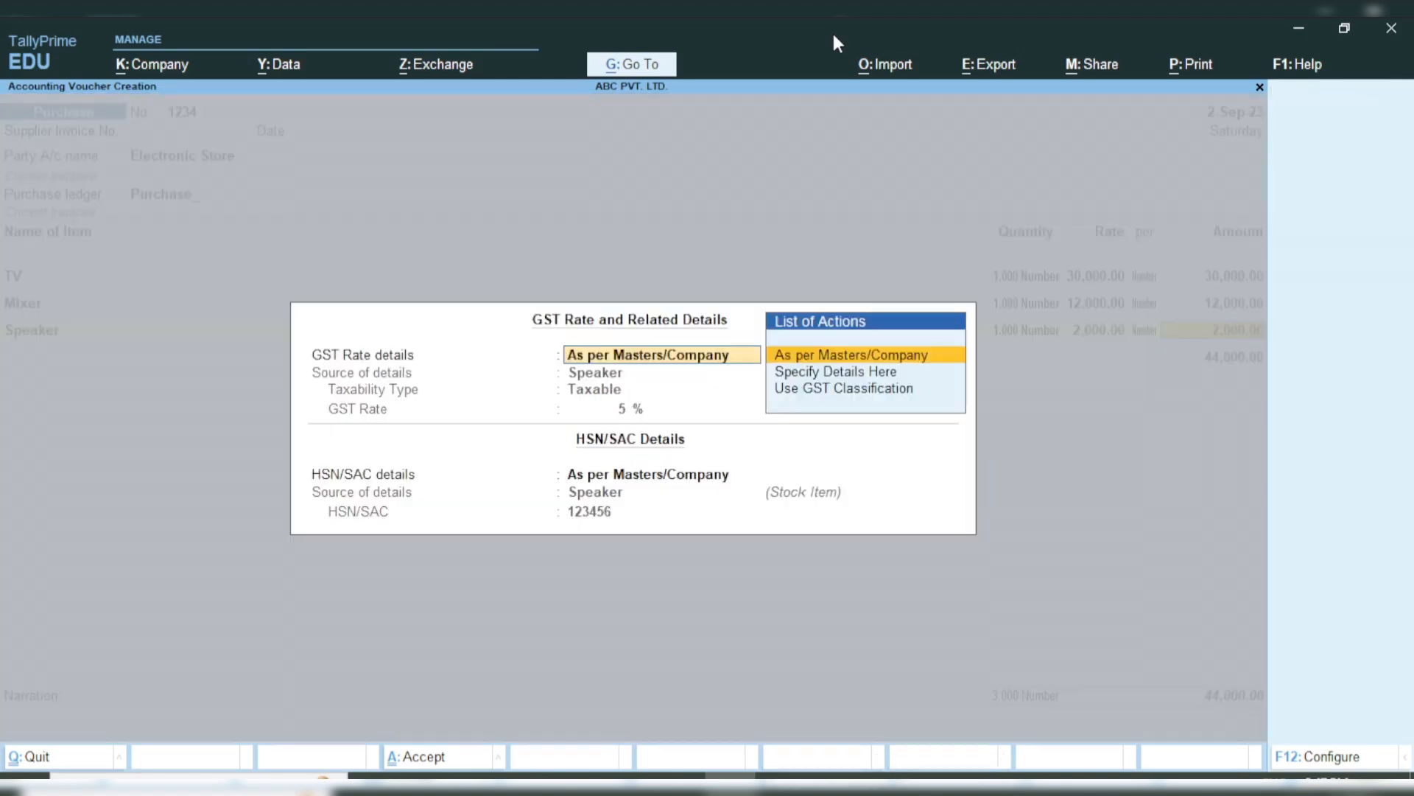
key(Return)
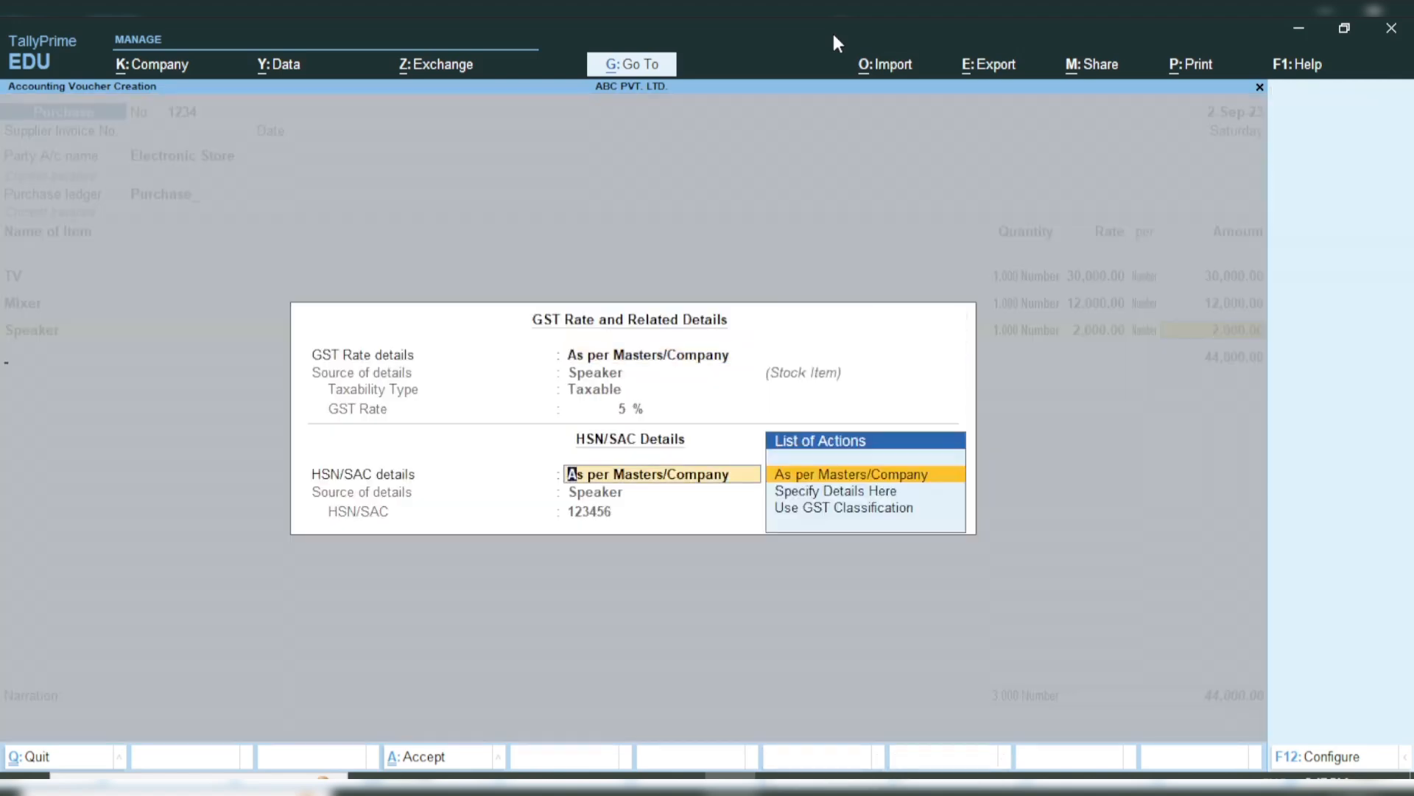
key(Return)
key(Return)
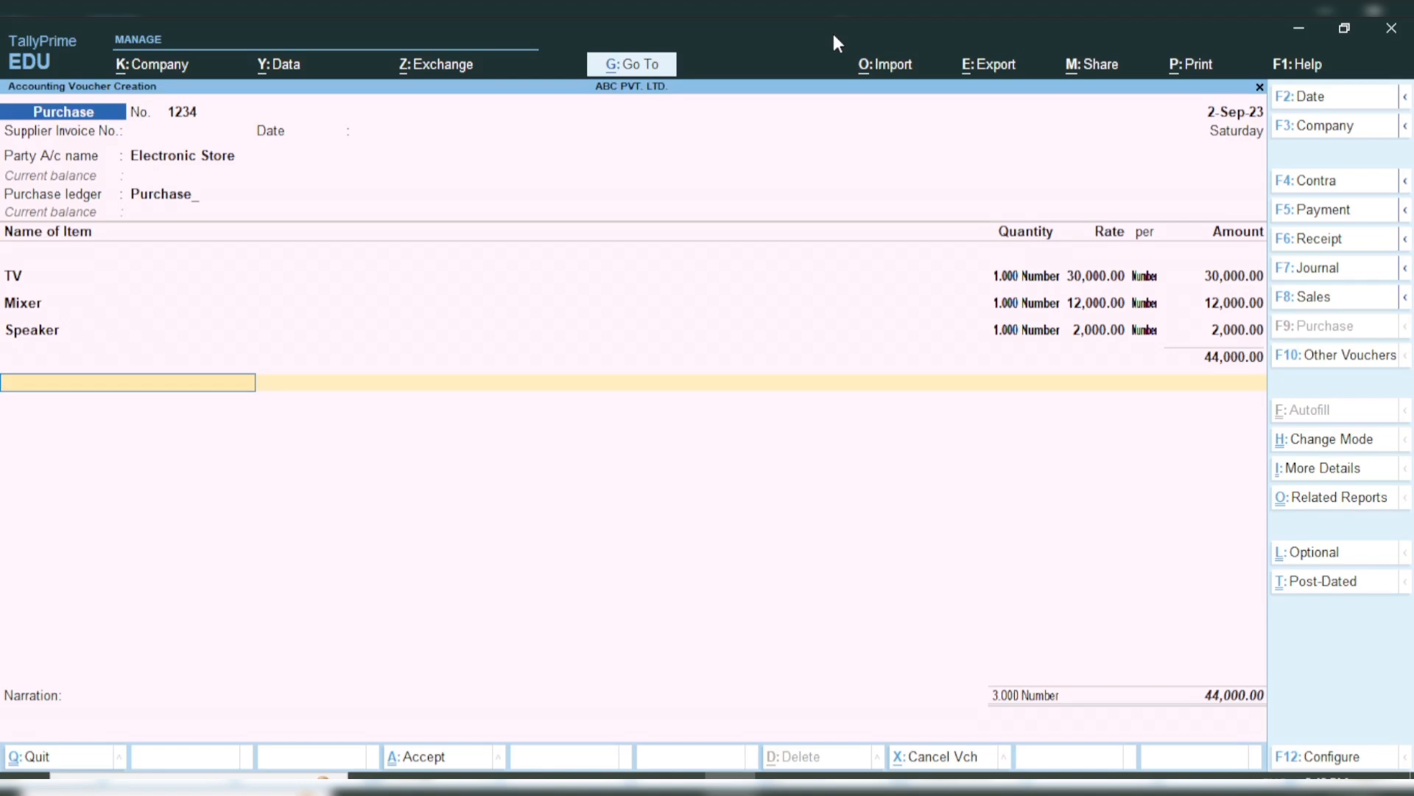
Add the CGST INPUT and SGST INPUT ledgers below the items, accepting their automatically calculated tax amounts.
text(Cgs)
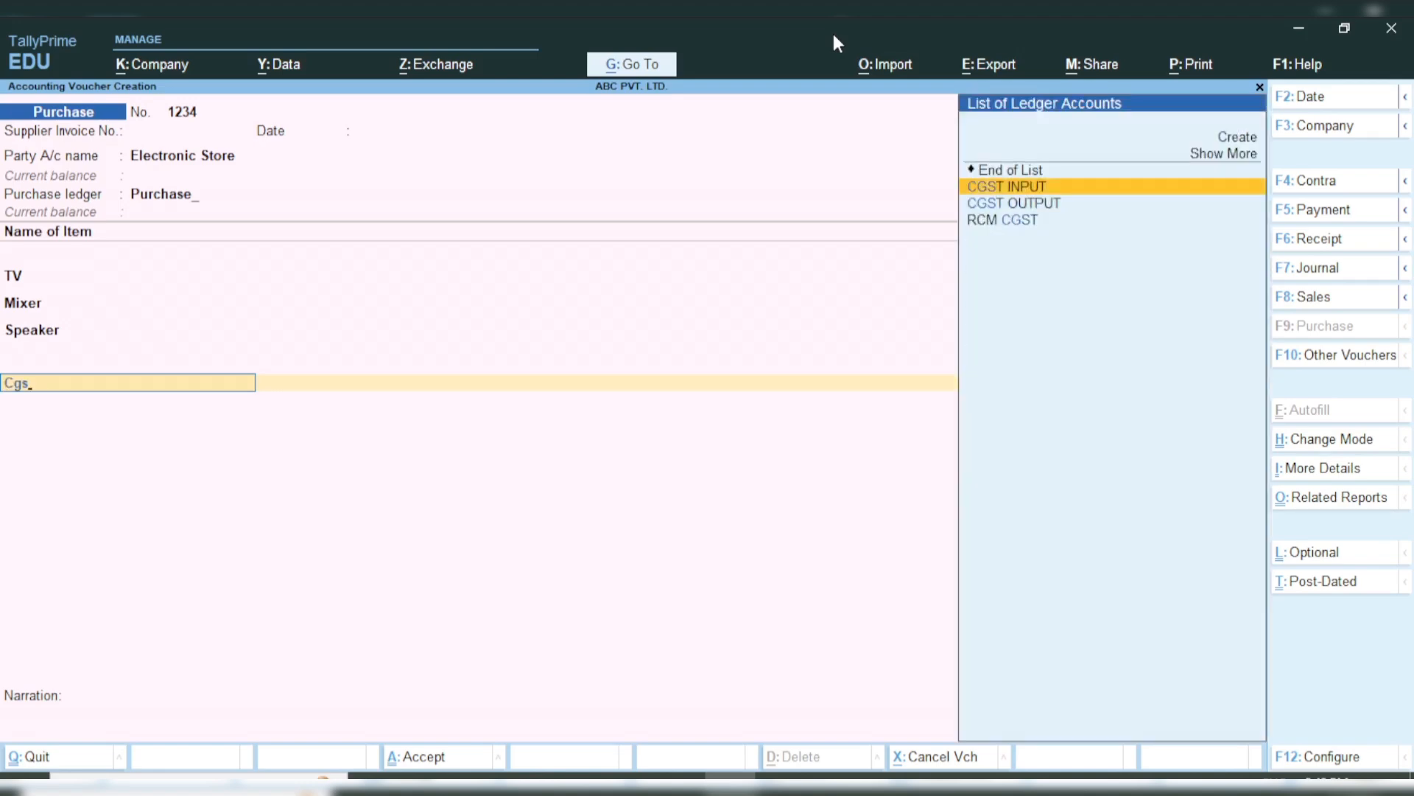
key(Return)
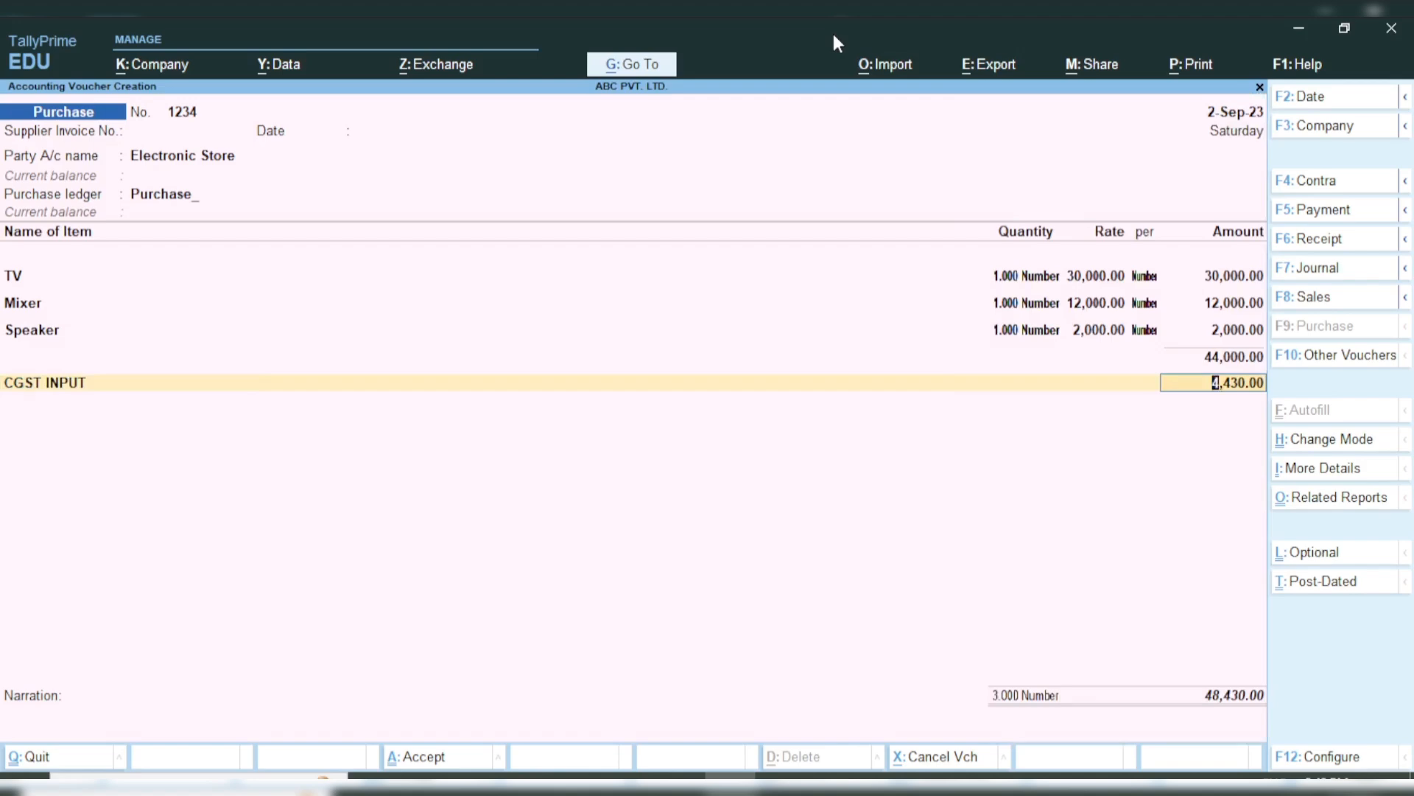
key(Return)
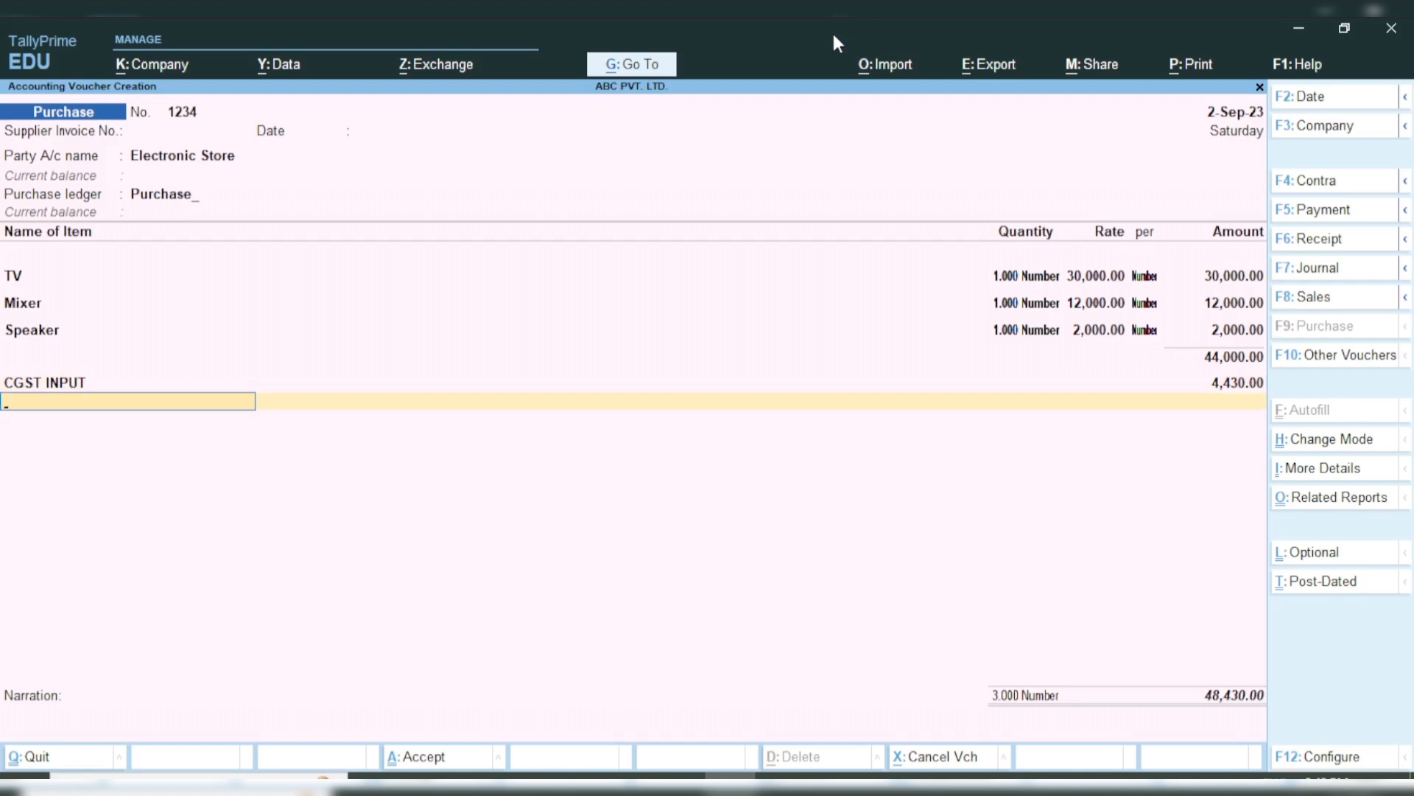
text(Sgs)
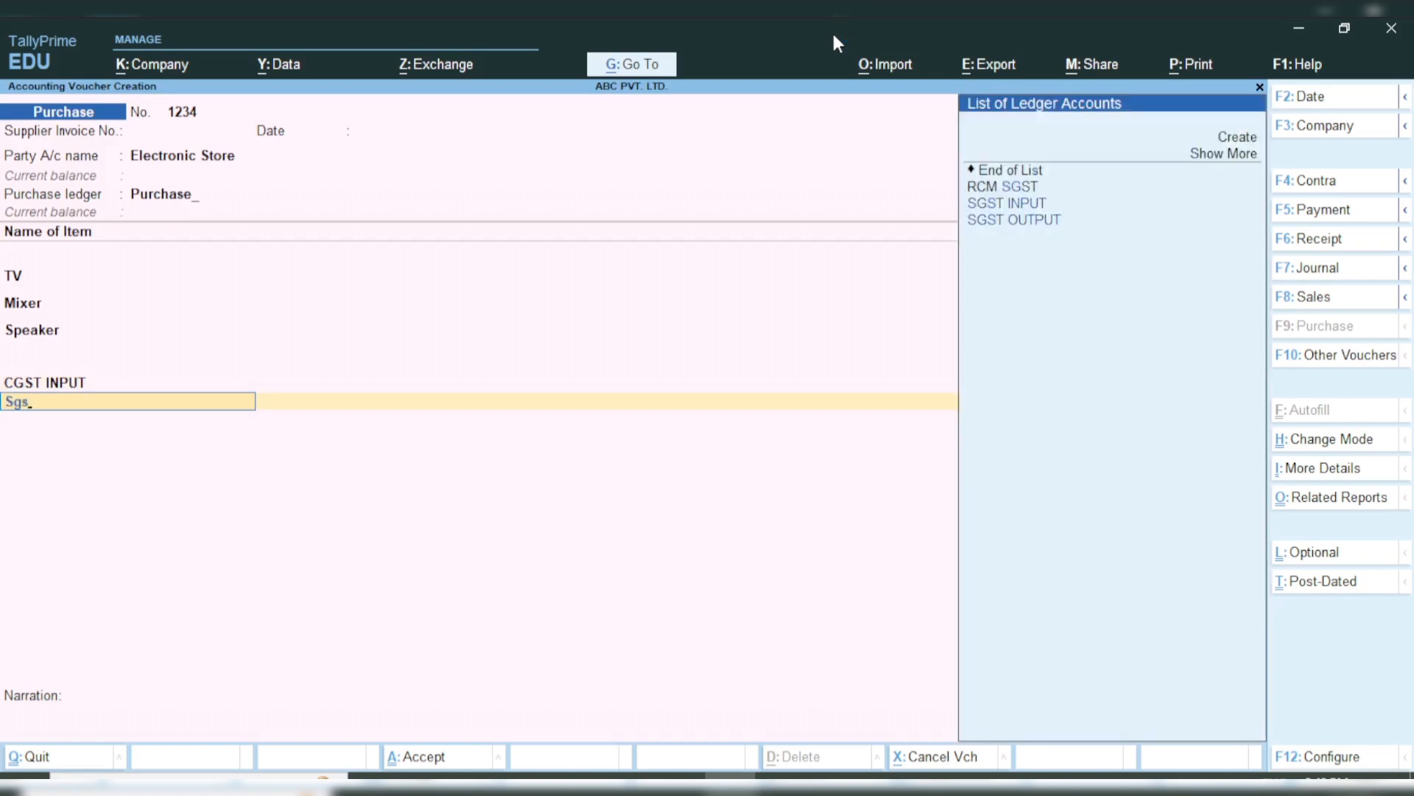
key(Down)
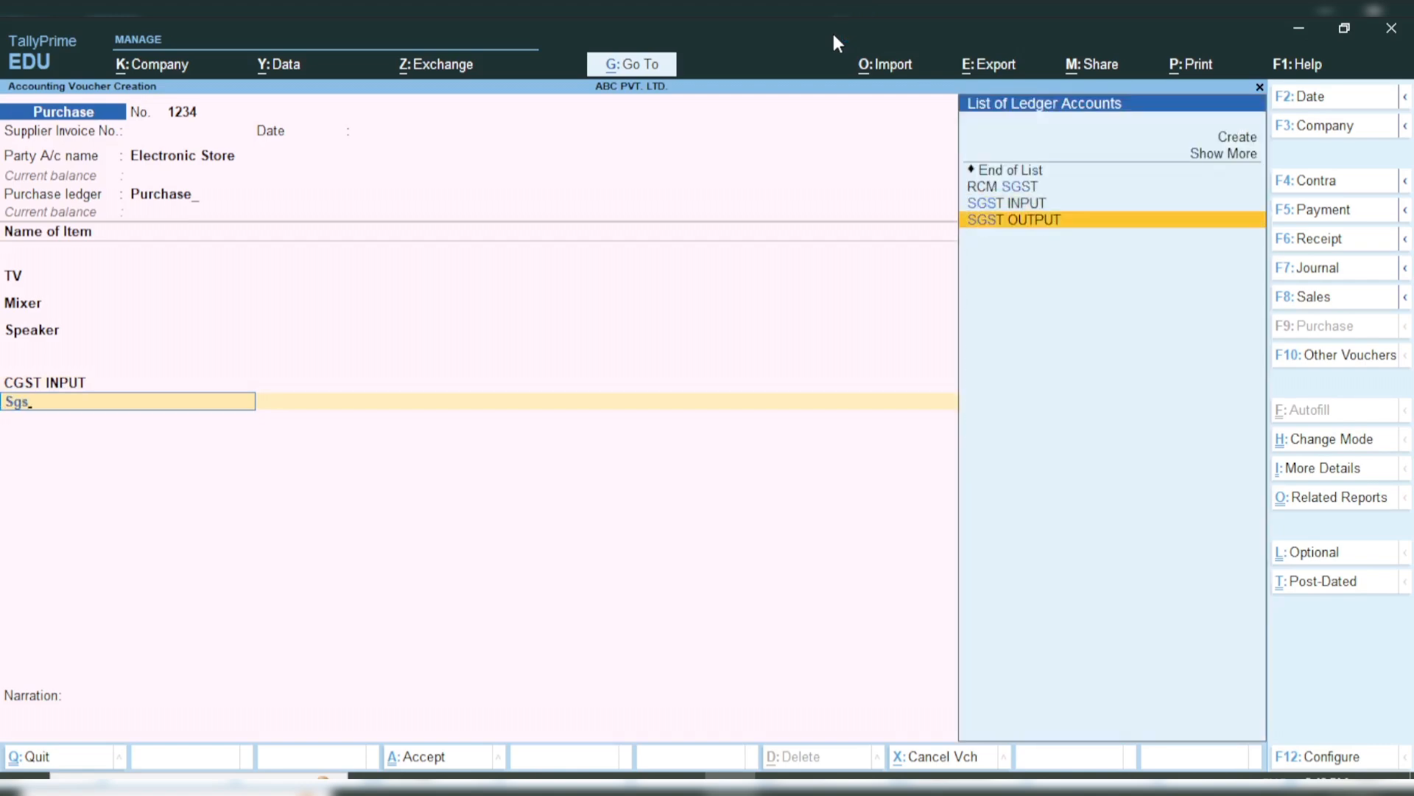
key(Up)
key(Return)
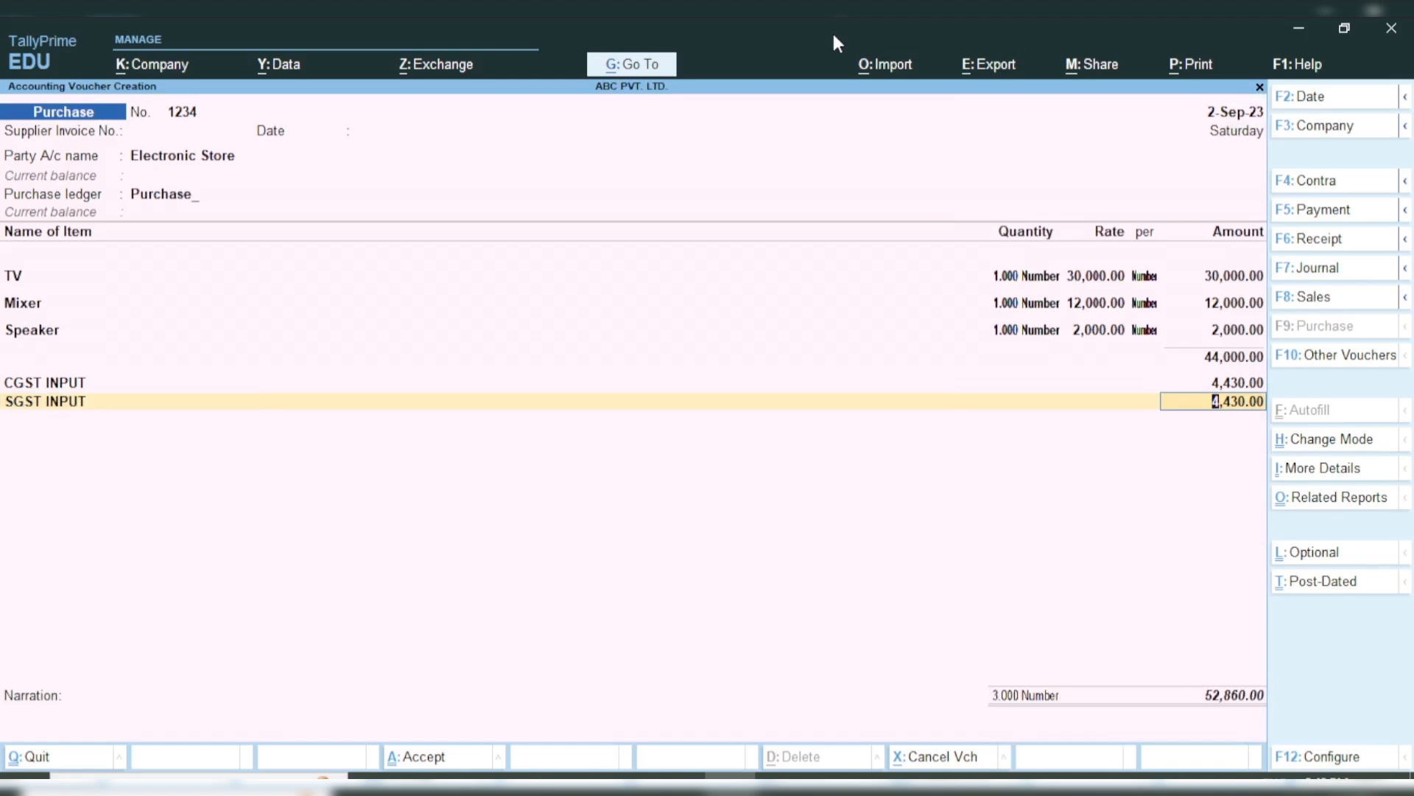
key(Return)
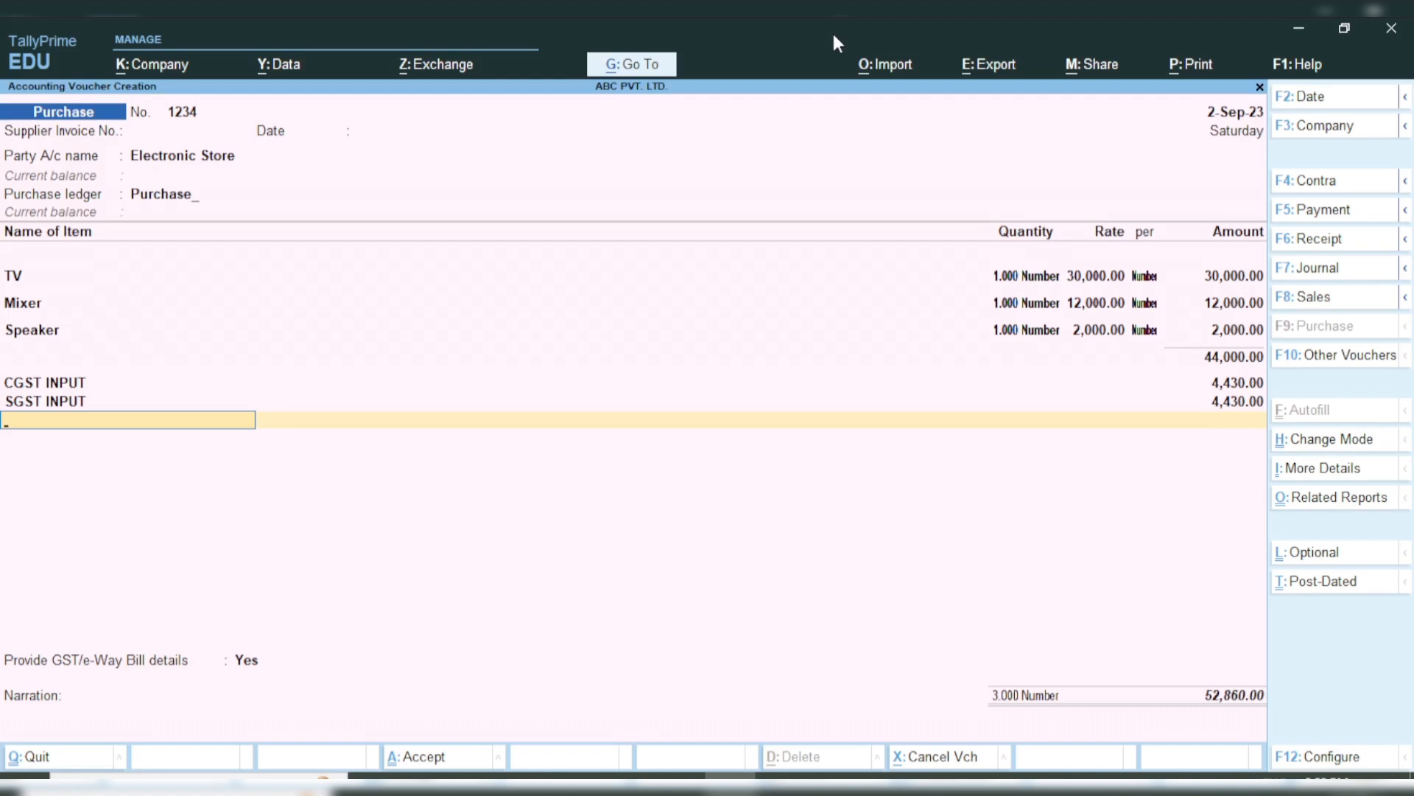
End the ledger list and accept the GST/e-Way Bill details without filling in any bill or transport information.
key(Return)
key(Return)
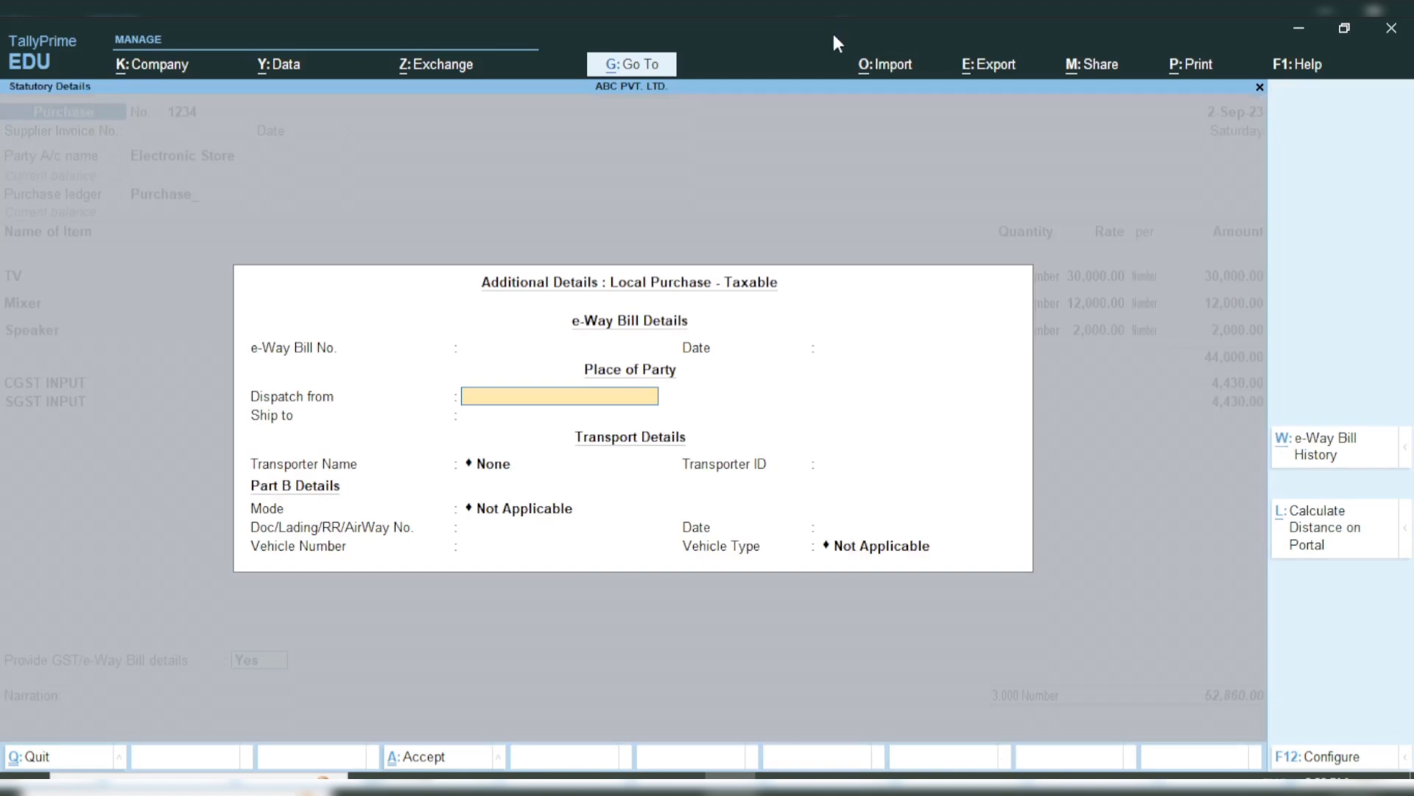
key(BackSpace)
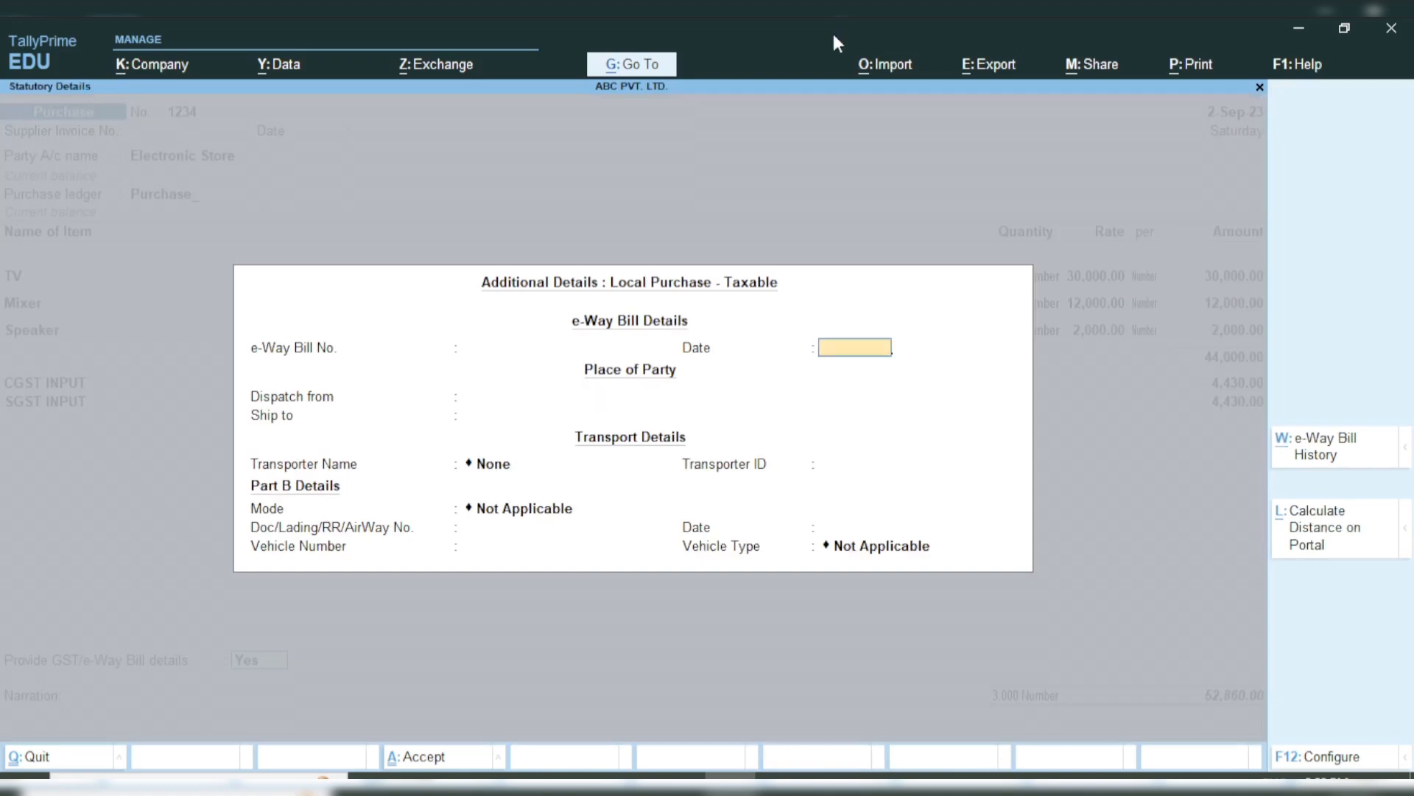
key(ctrl+a)
key(ctrl+a)
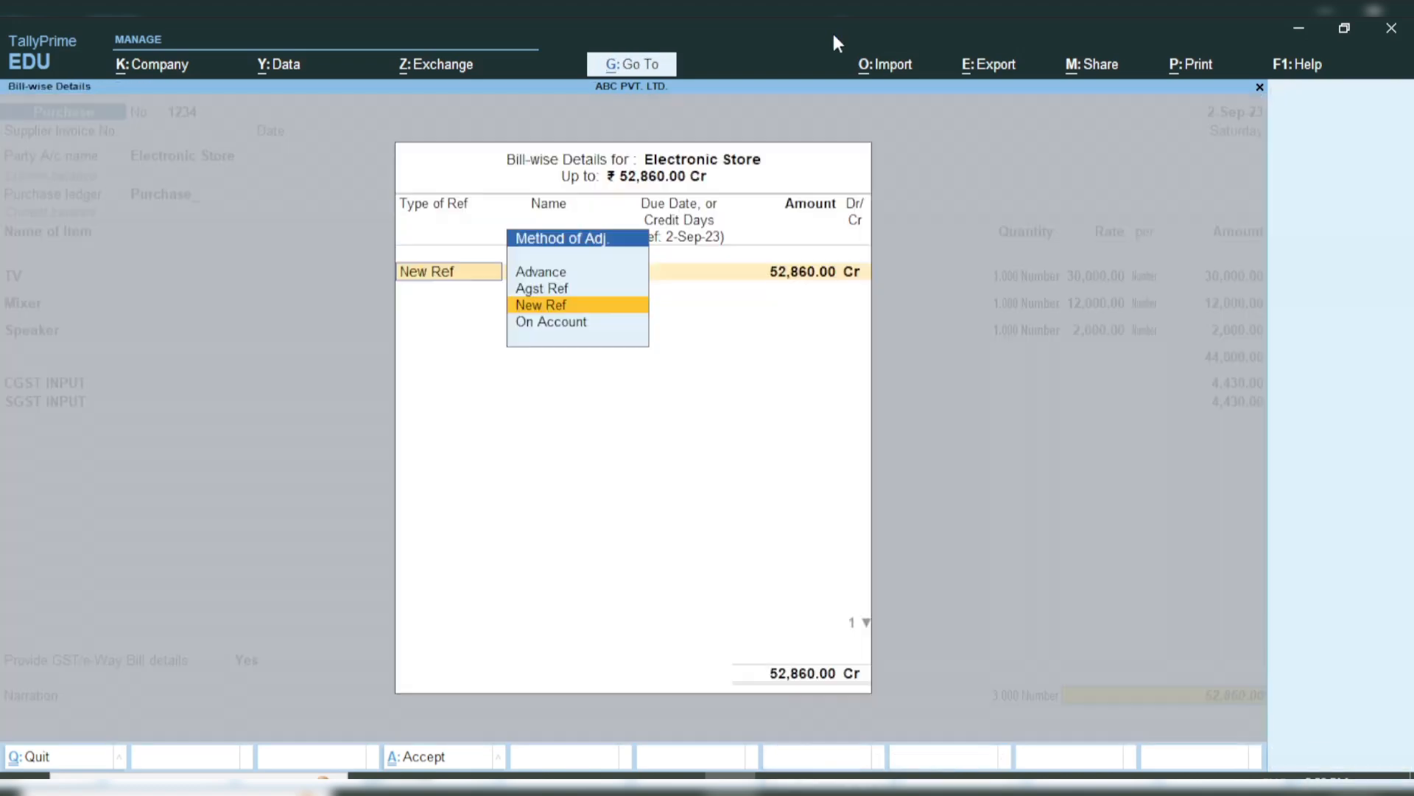
Record the full bill amount as a New Ref under the voucher number and save the purchase voucher without a narration.
key(Return)
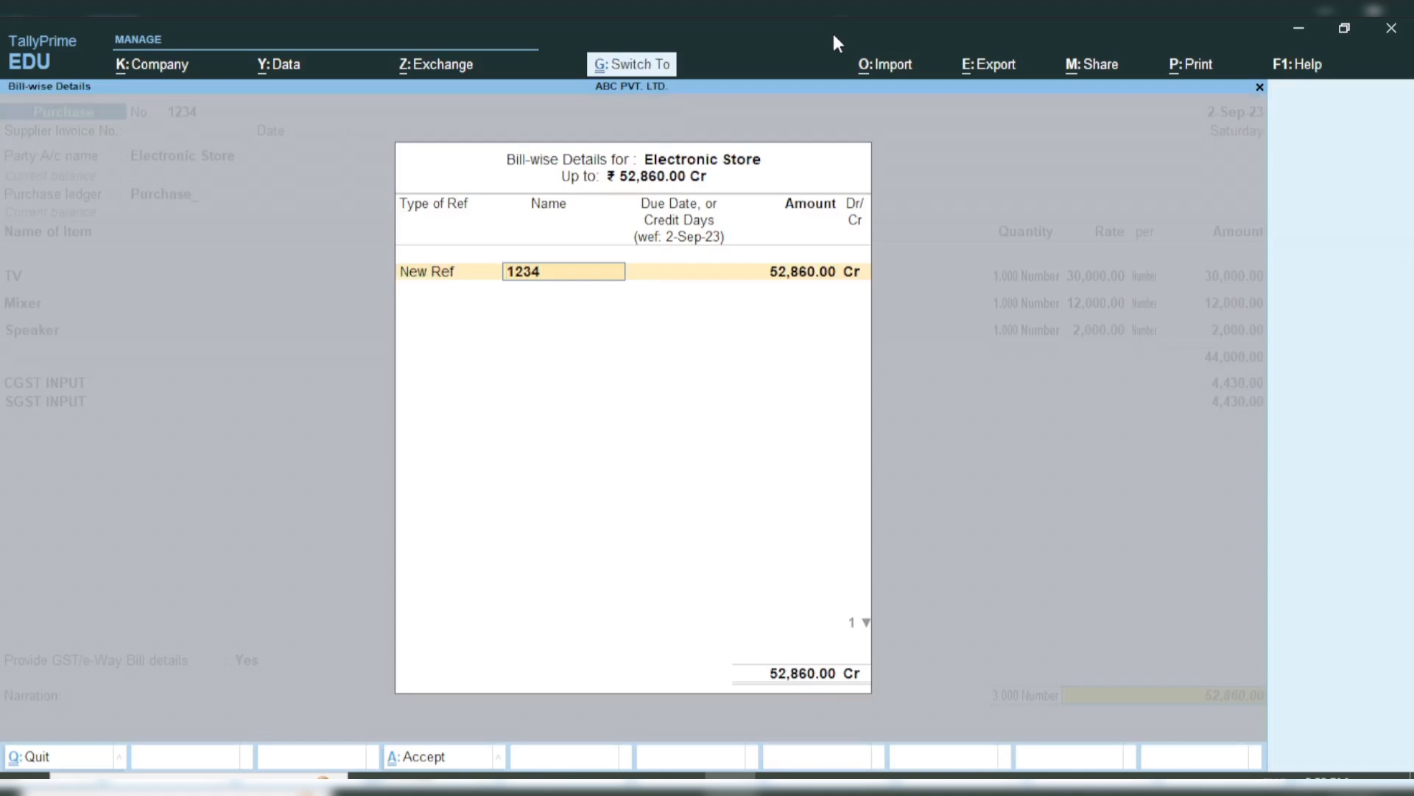
key(Return)
key(Return)
key(Return)
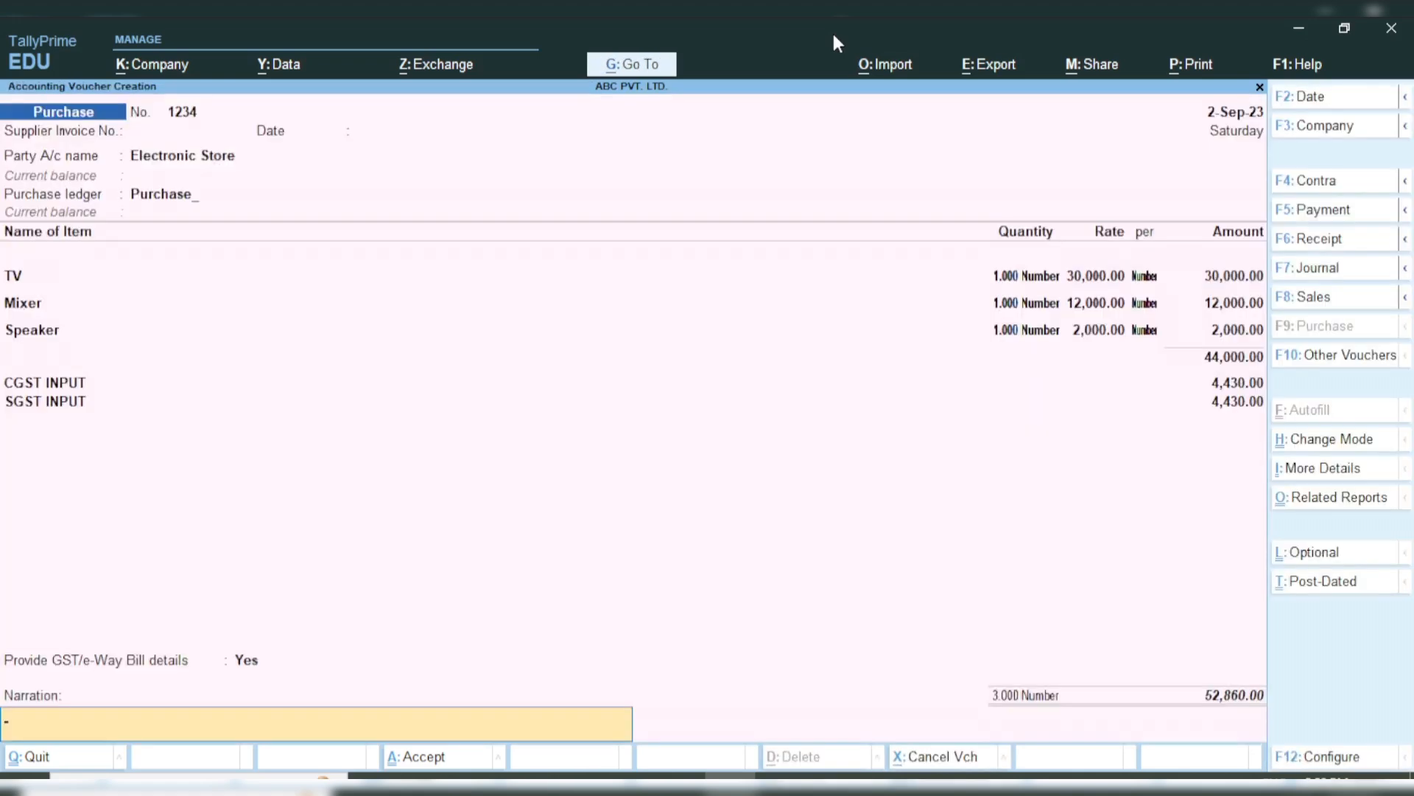
key(ctrl)
key(ctrl+a)
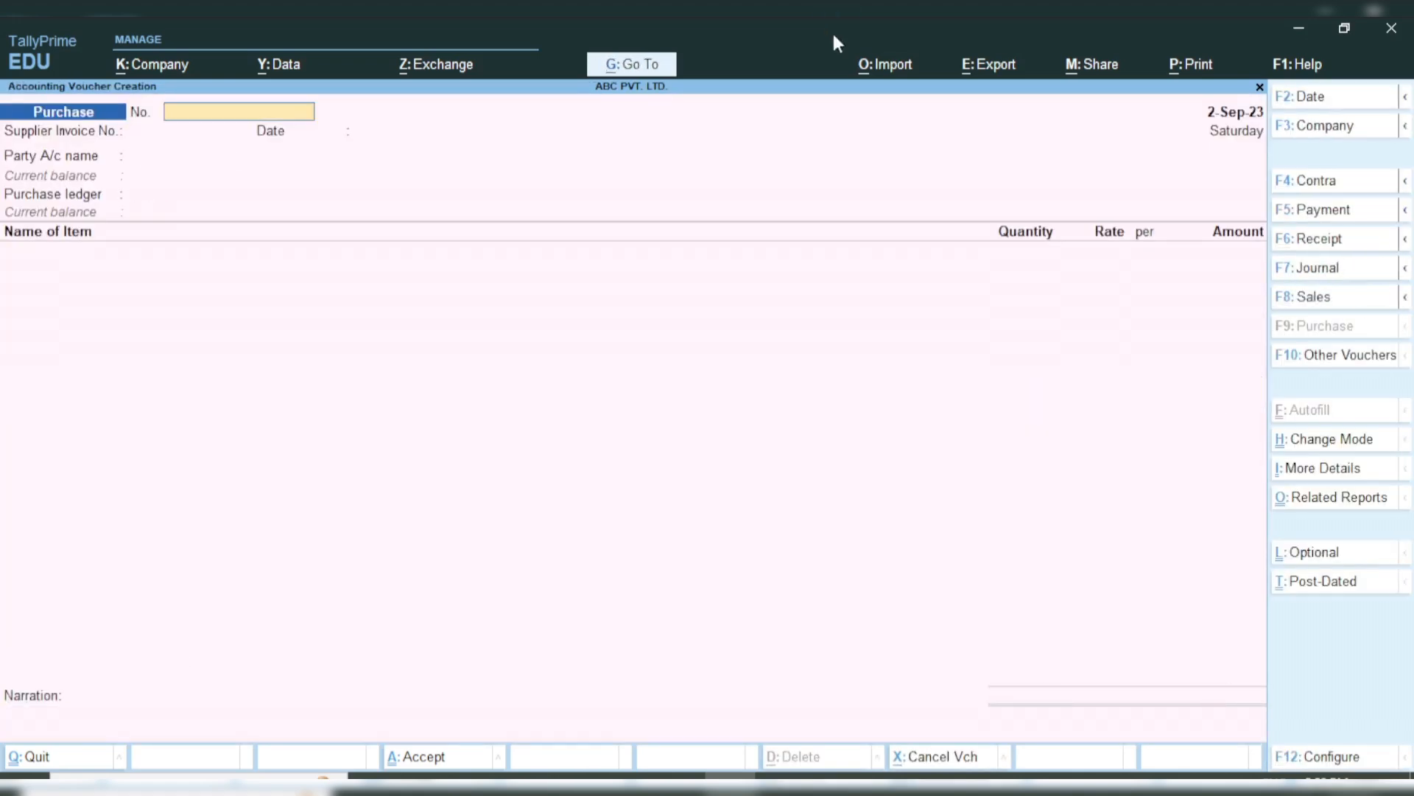